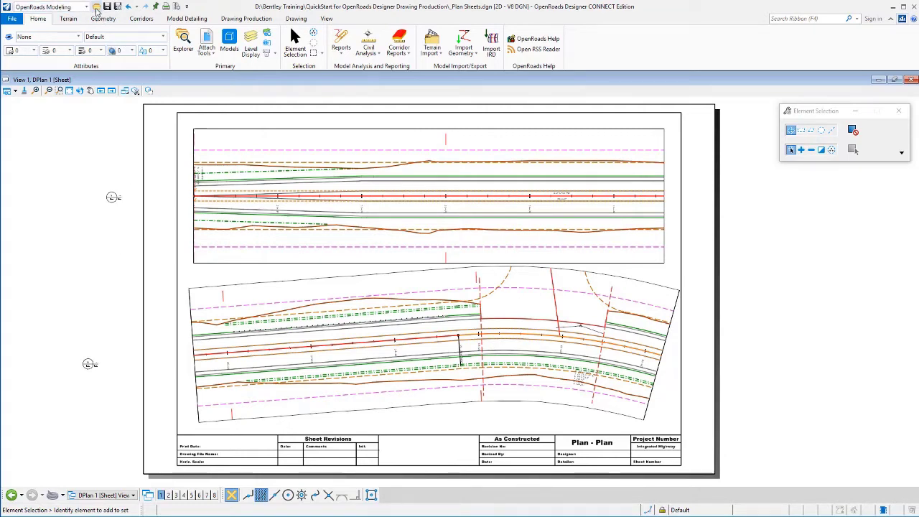
Open _Plan and Profile Sheets.dgn to show the LondonRd corridor plan in View 1
left_click(97, 8)
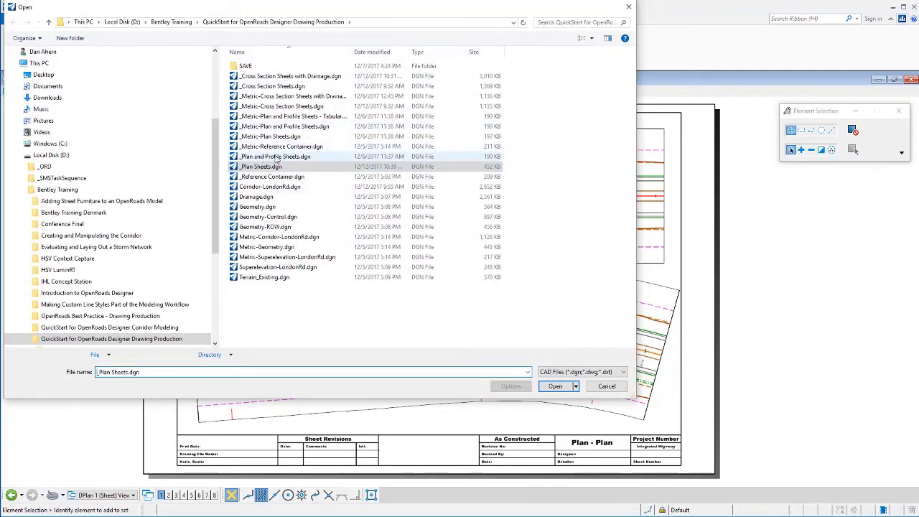
key("Return")
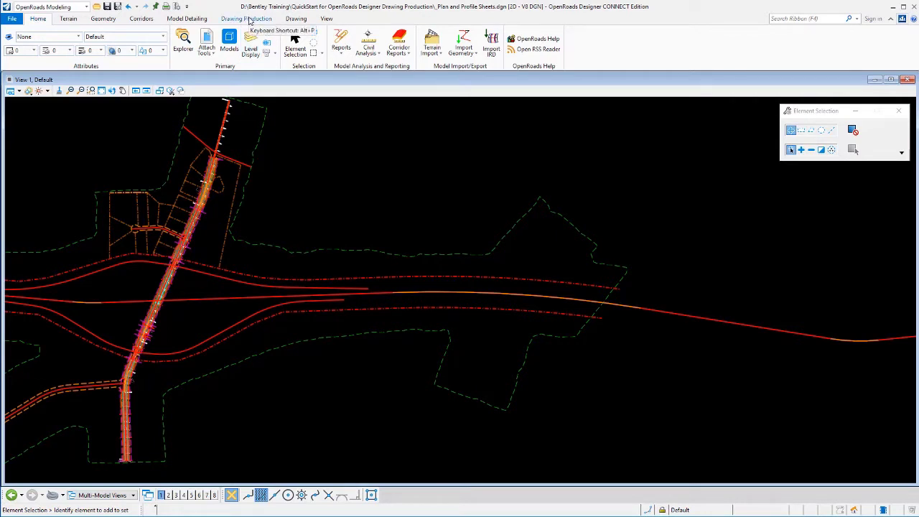
Start Civil Plan named boundaries on LondonRd with the ANSI D_Plan-Profile_PLAN seed from station 50+00
left_click(246, 18)
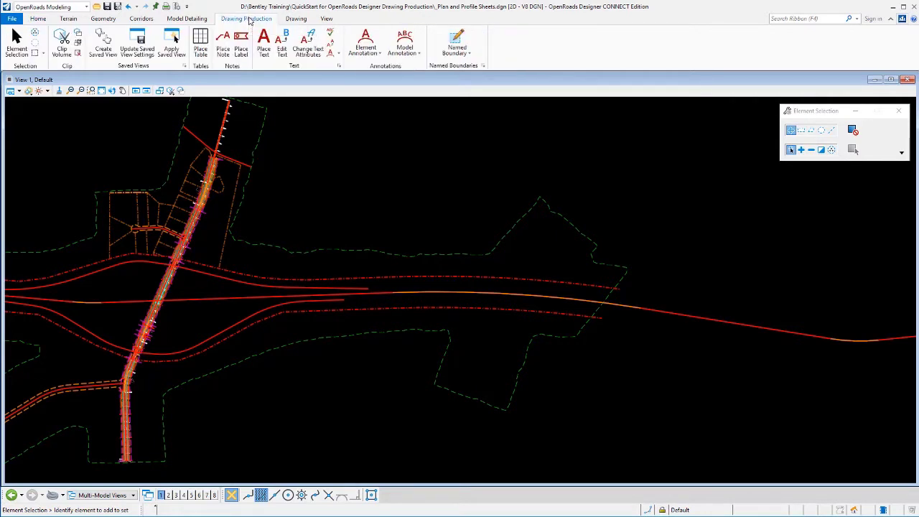
left_click(453, 41)
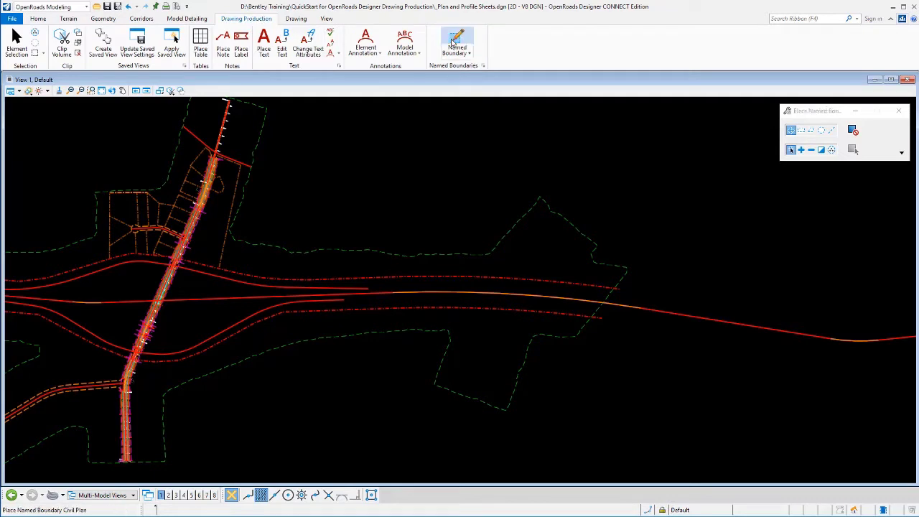
left_click_drag(790, 113, 385, 117)
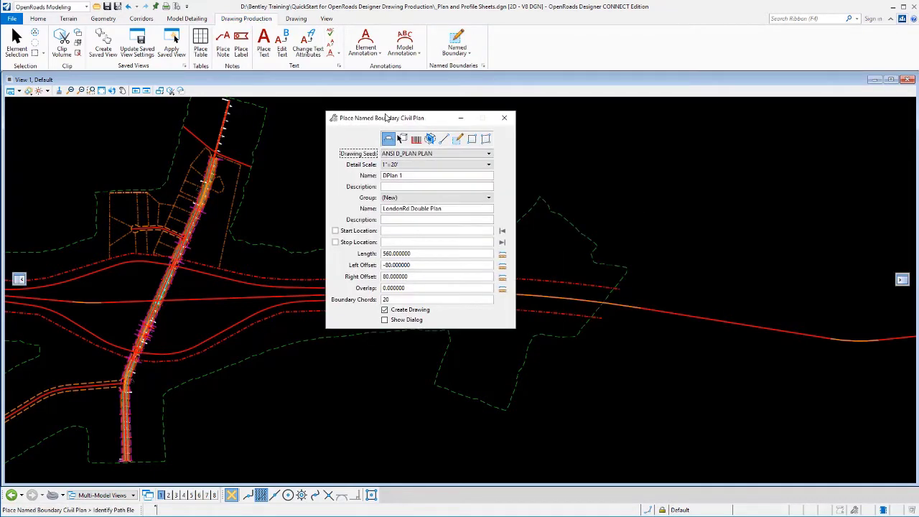
left_click(402, 154)
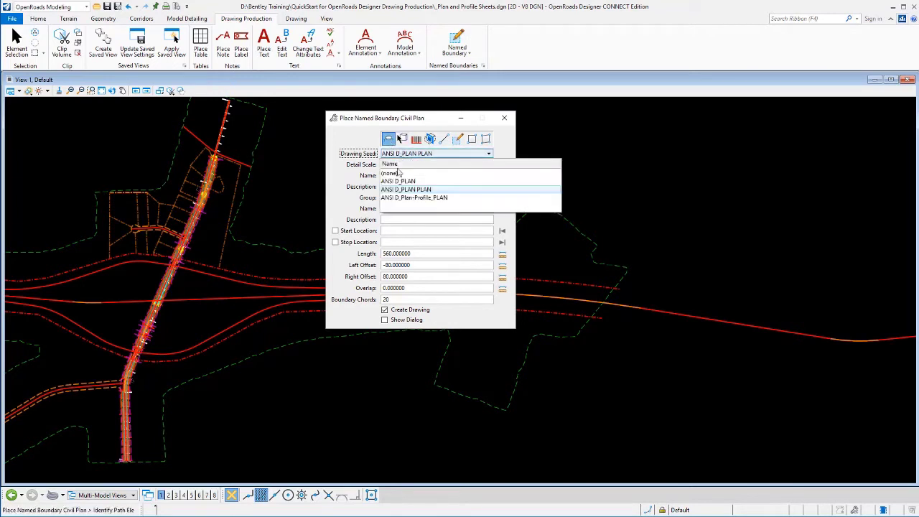
left_click(420, 200)
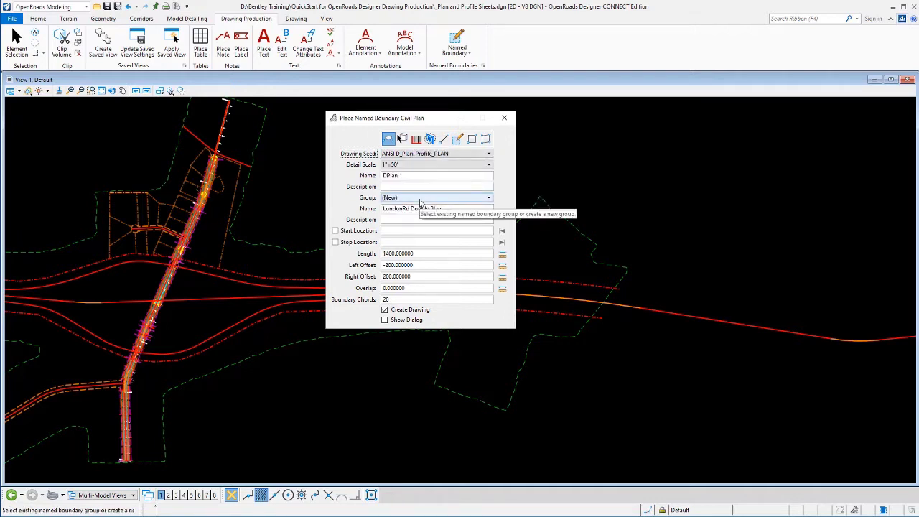
left_click(219, 133)
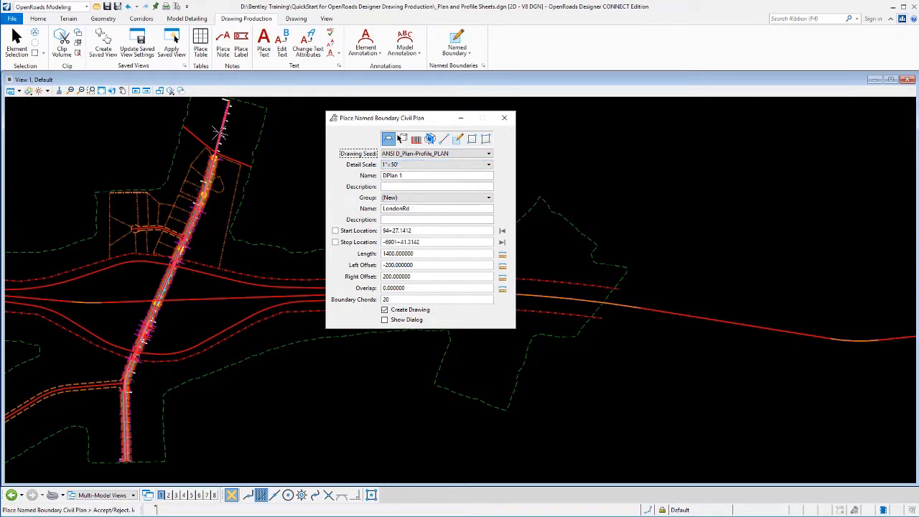
left_click(198, 465)
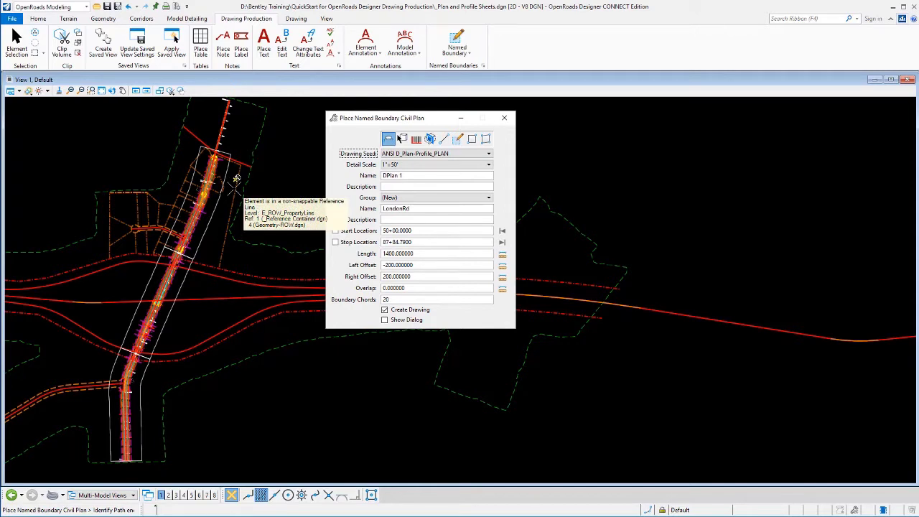
Name the boundaries Plan 1, turn off Create Drawing, and place the three plan boundaries
left_click(391, 176)
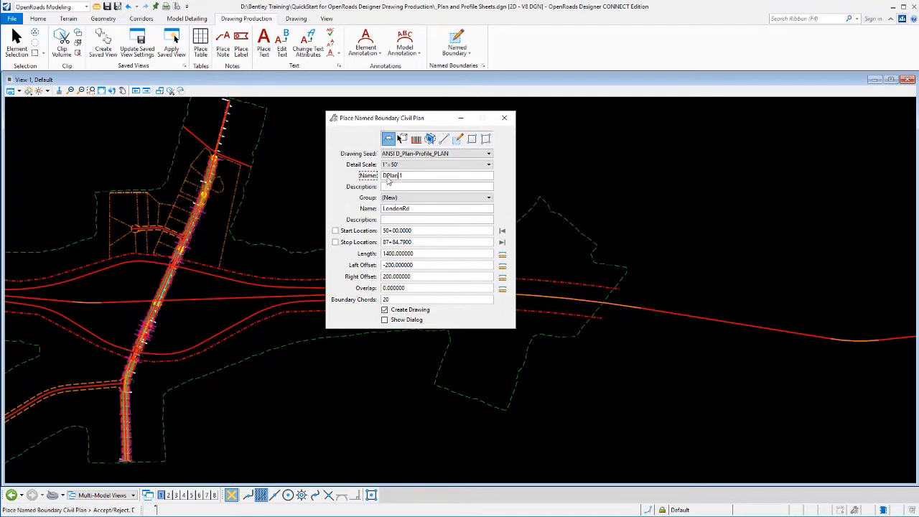
key("BackSpace")
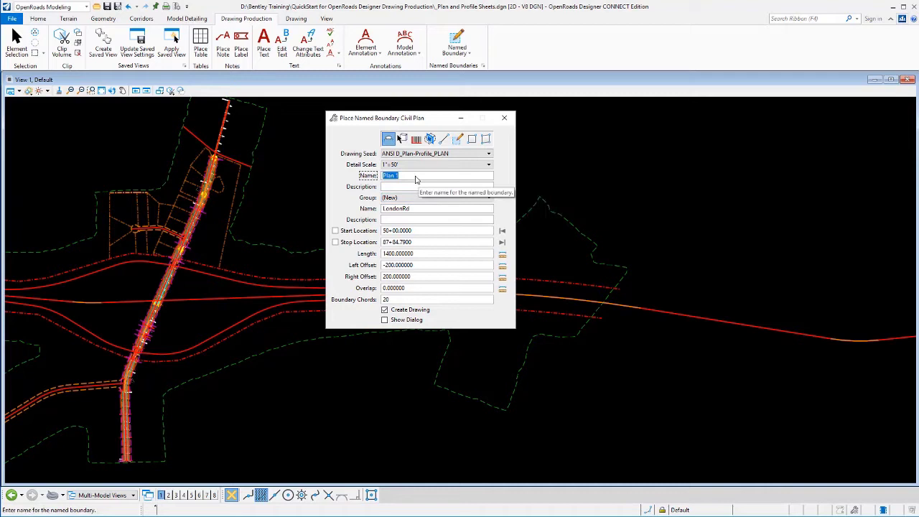
key("Tab")
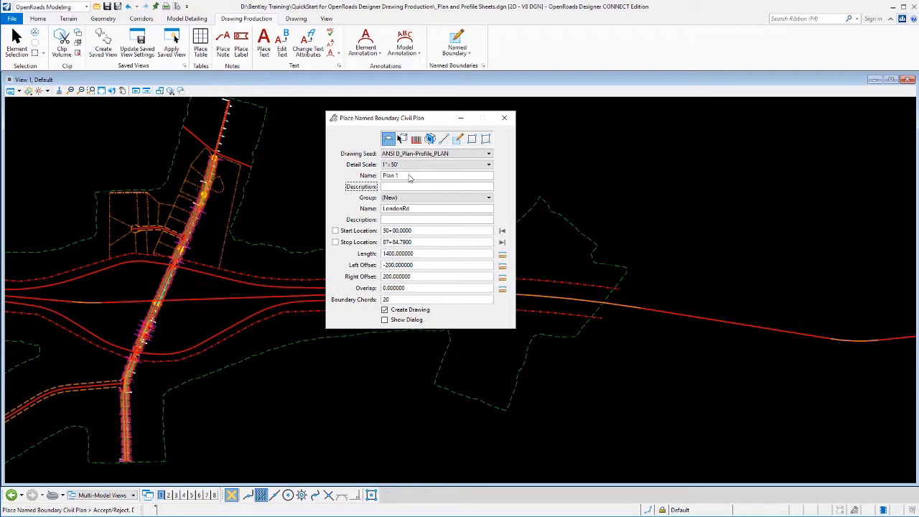
left_click(384, 310)
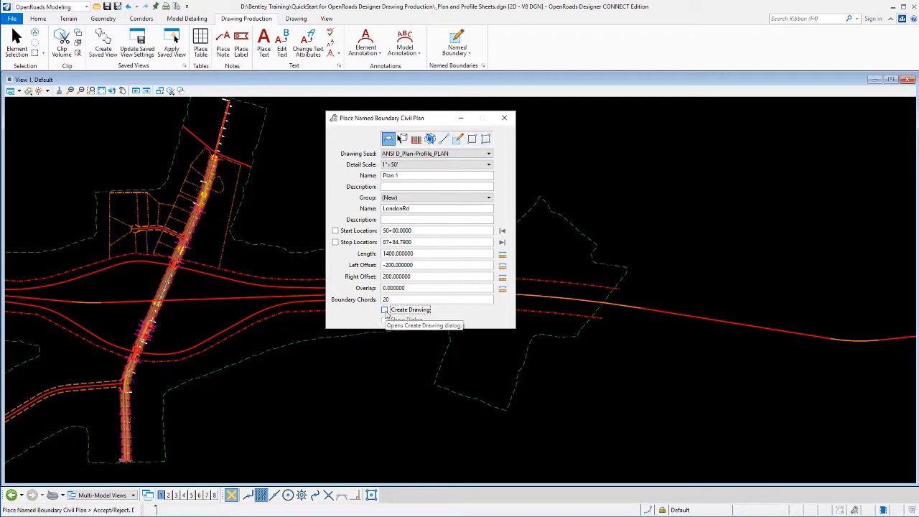
left_click(213, 329)
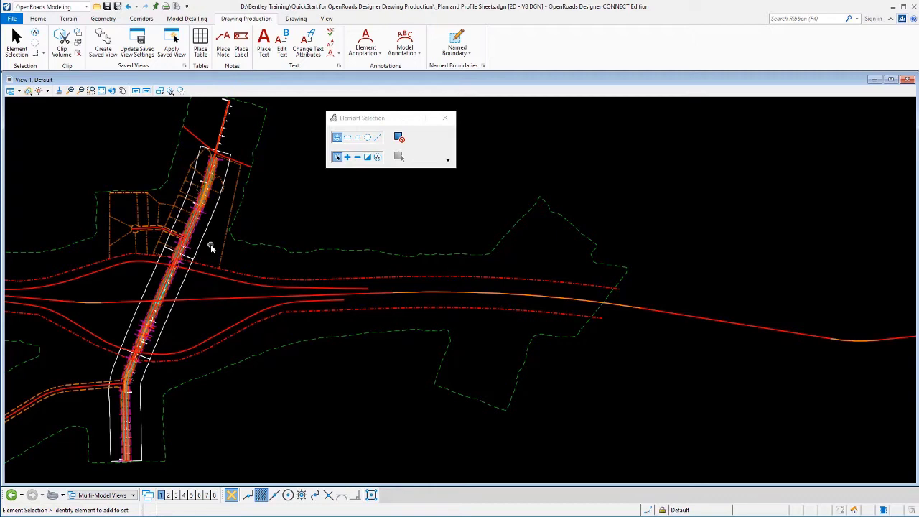
Turn on View 4 for the LondonRd profile and restart Named Boundary placement
left_click(185, 495)
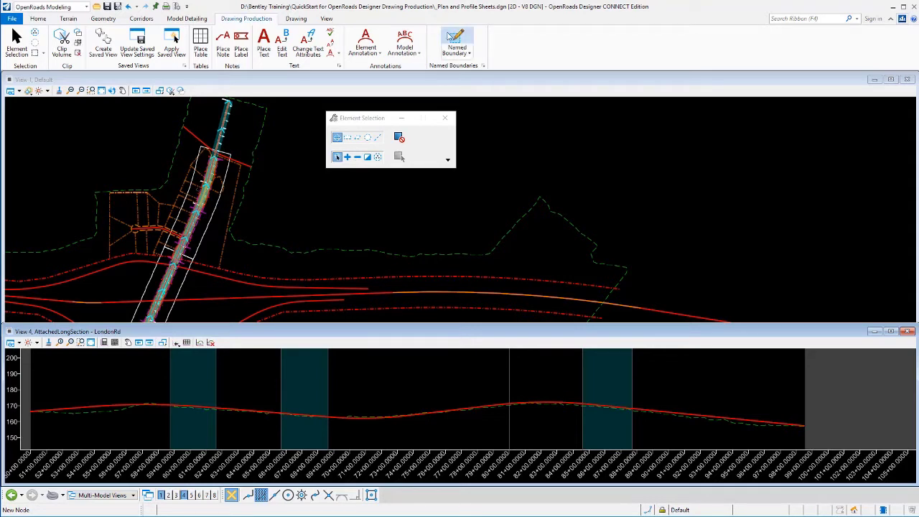
left_click(448, 41)
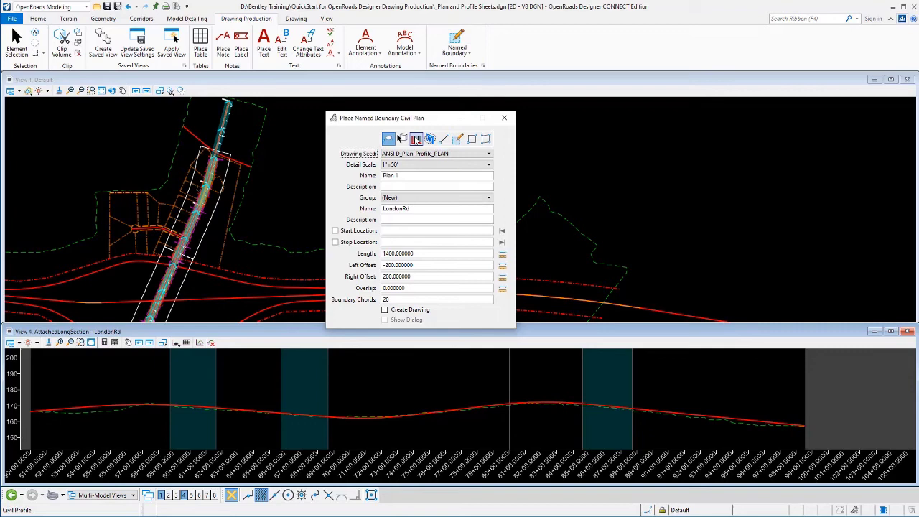
Switch to Civil Profile with the ANSI D_Plan-Profile_PROFILE seed and pick the LondonRd profile in View 4
left_click(416, 140)
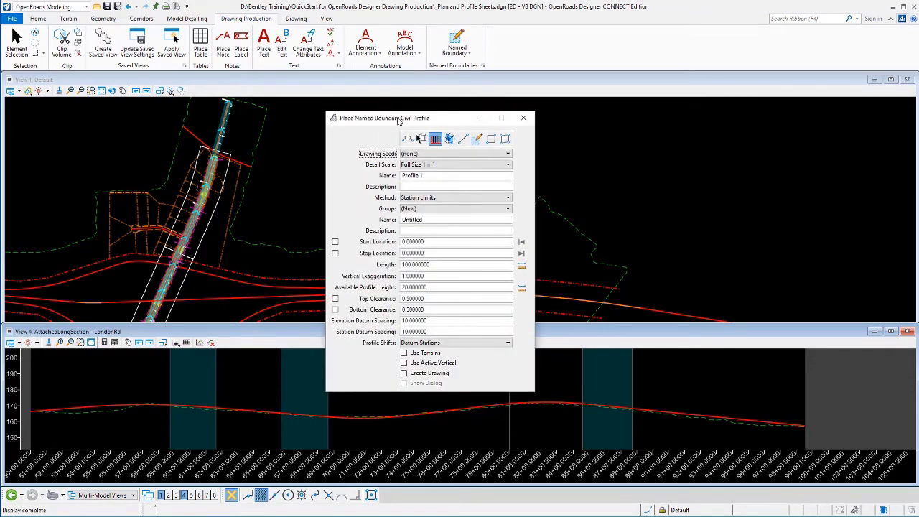
left_click_drag(398, 121, 392, 93)
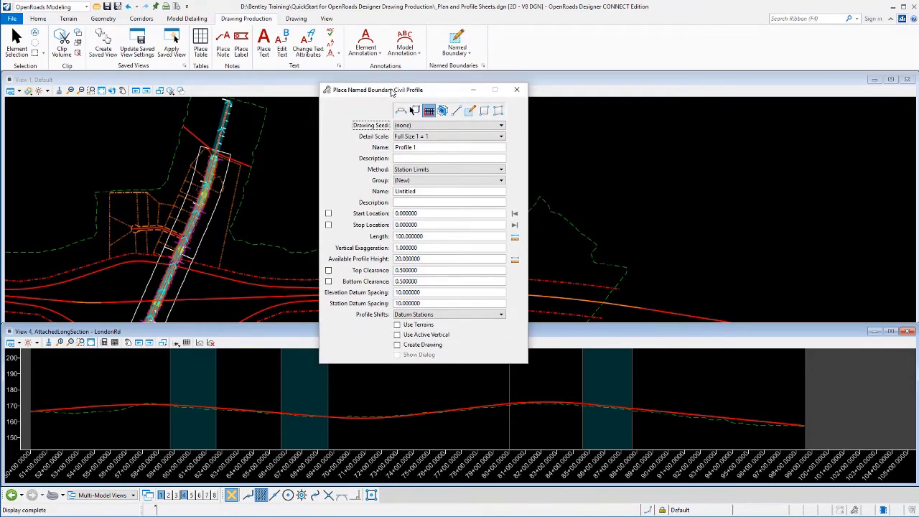
left_click(401, 125)
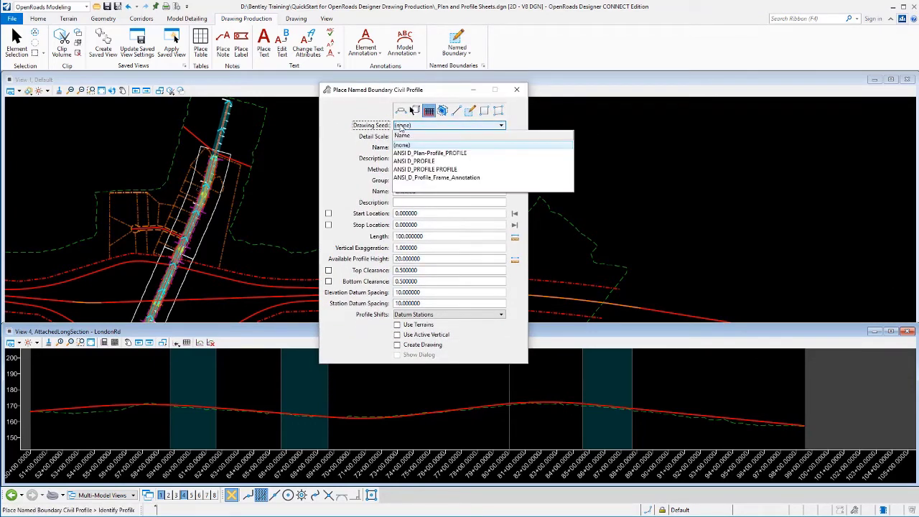
left_click(464, 154)
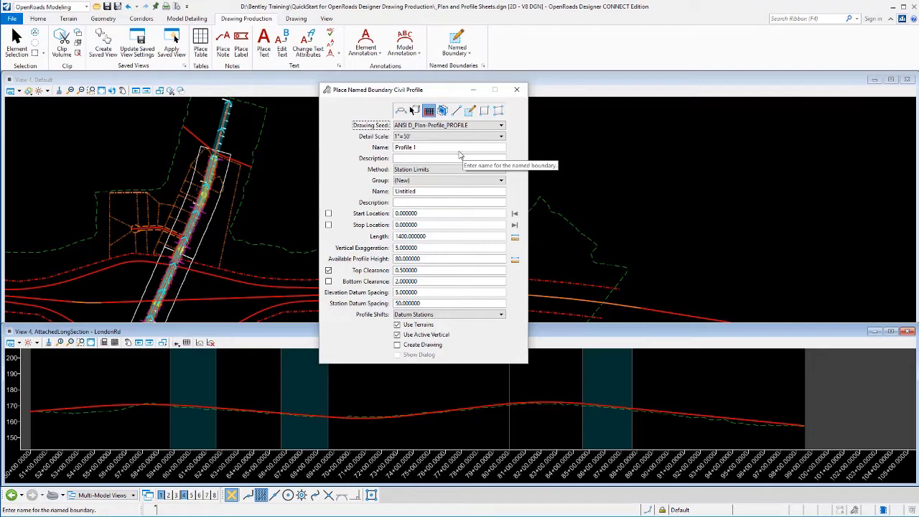
left_click(364, 419)
left_click(364, 419)
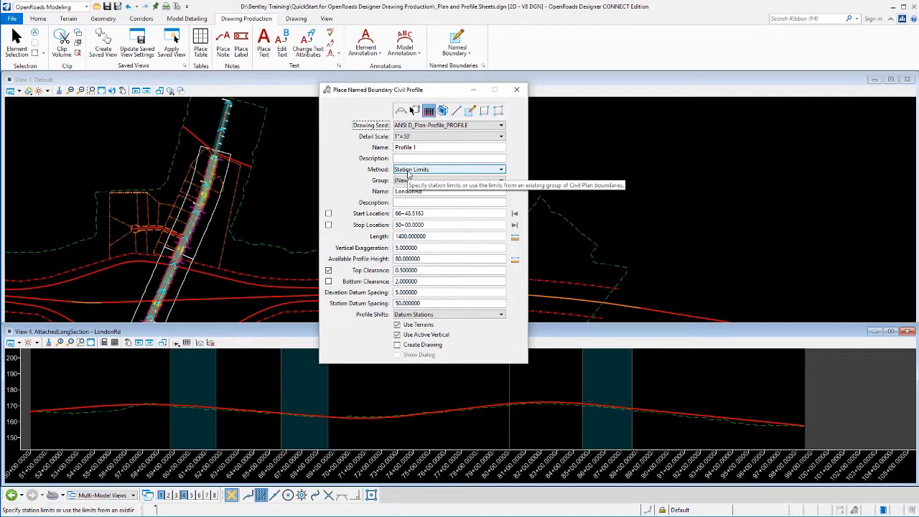
Set the profile Method to From Plan Group using the LondonRd plan group, zooming out the profile view
left_click(409, 171)
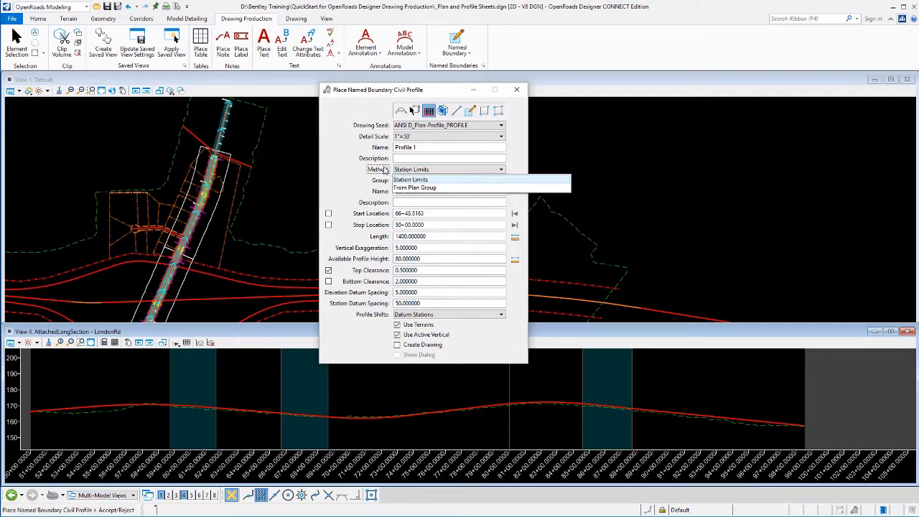
left_click(408, 188)
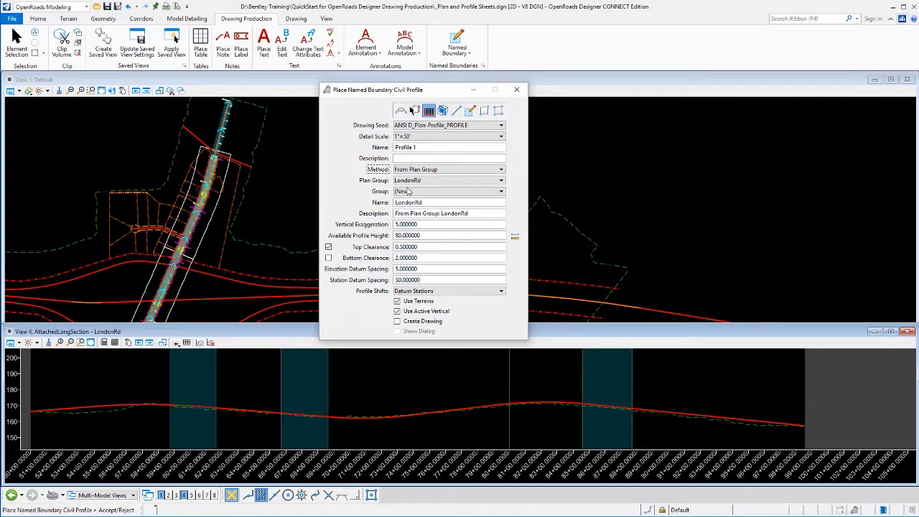
left_click(410, 182)
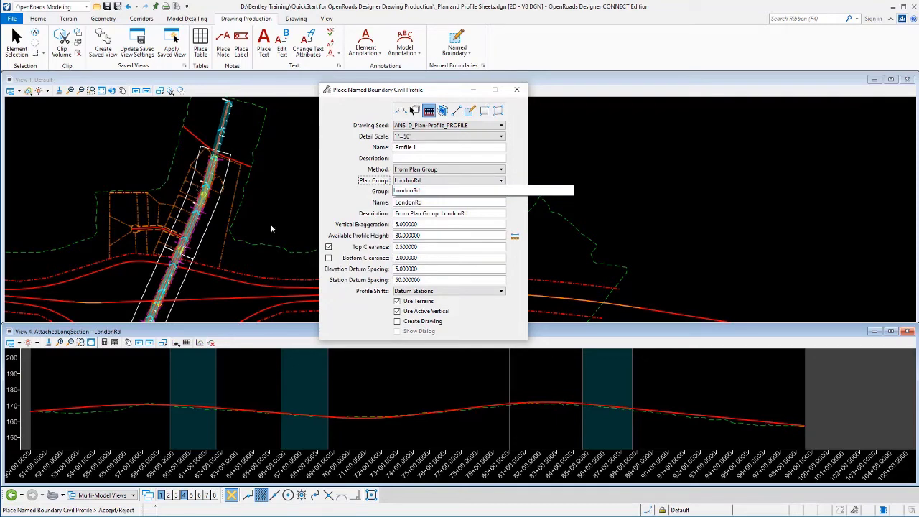
left_click(402, 190)
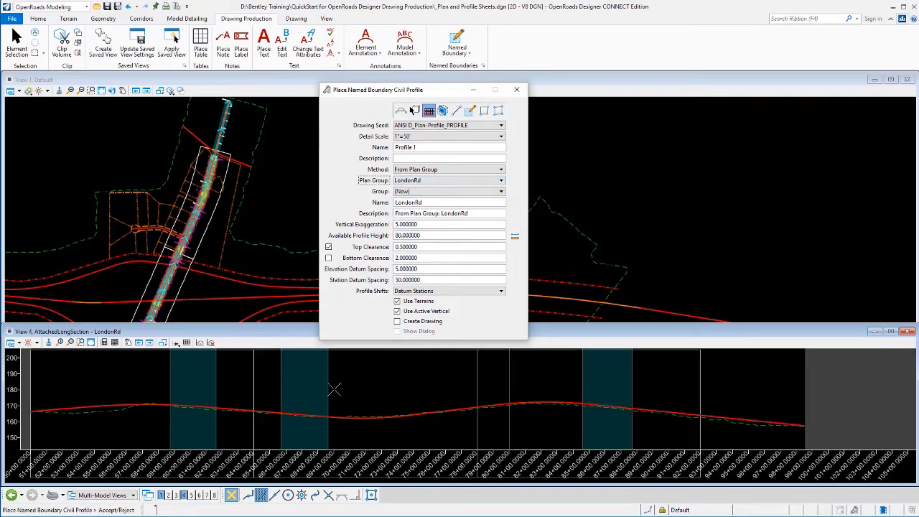
scroll(284, 402, "down", 2)
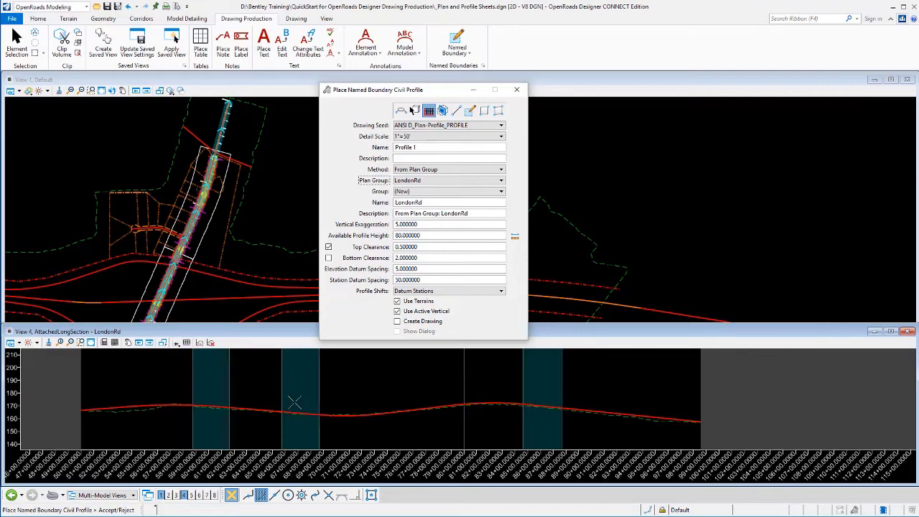
scroll(294, 402, "down", 1)
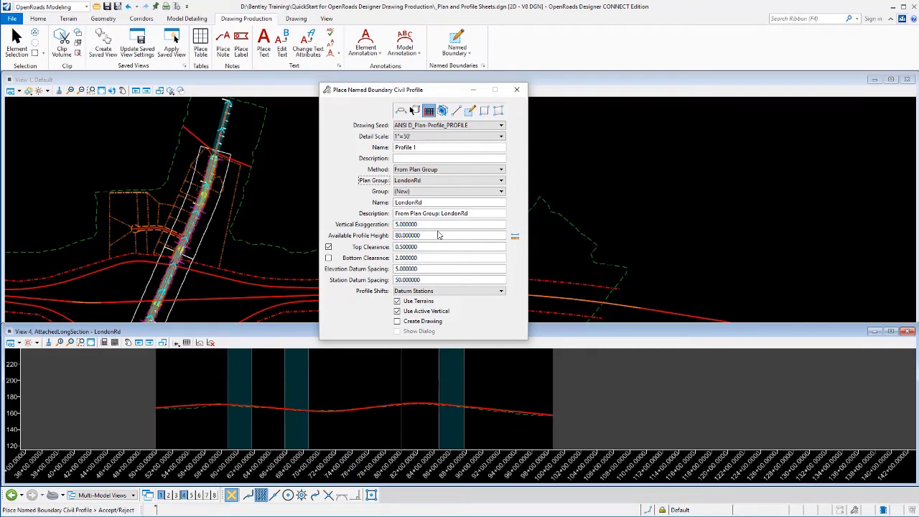
Enter a vertical exaggeration of 10 for the profile boundaries
left_click(379, 224)
type("10")
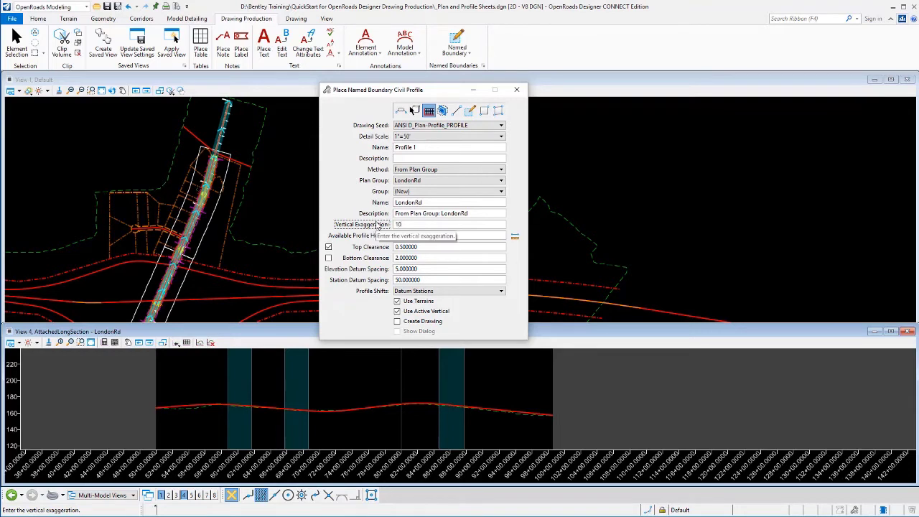
key("Tab")
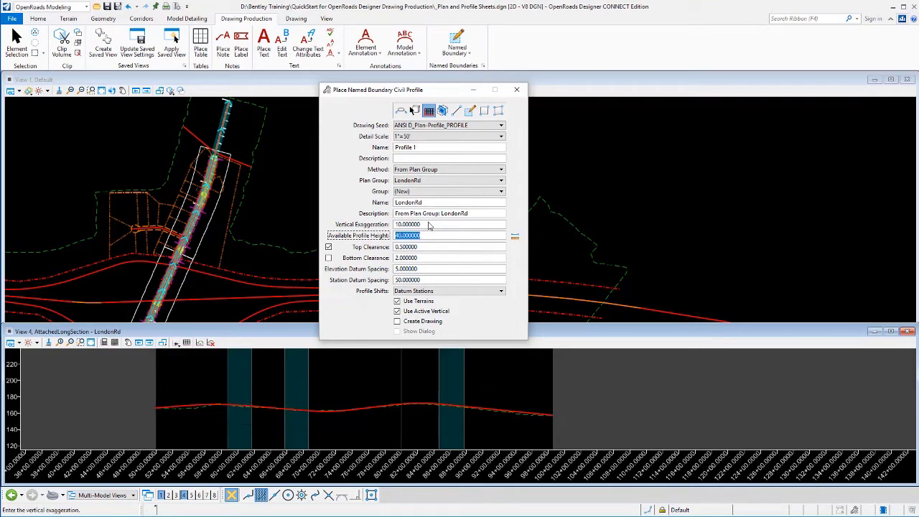
left_click(395, 224)
type("10")
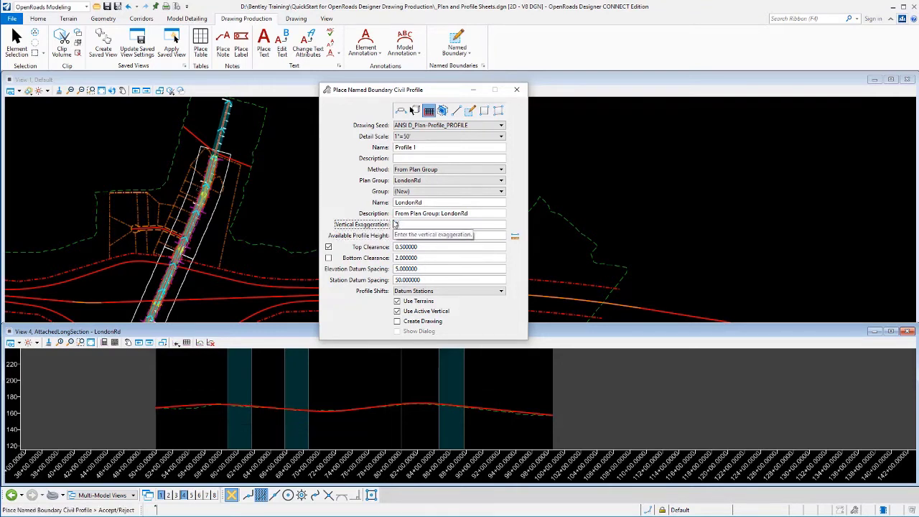
key("Tab")
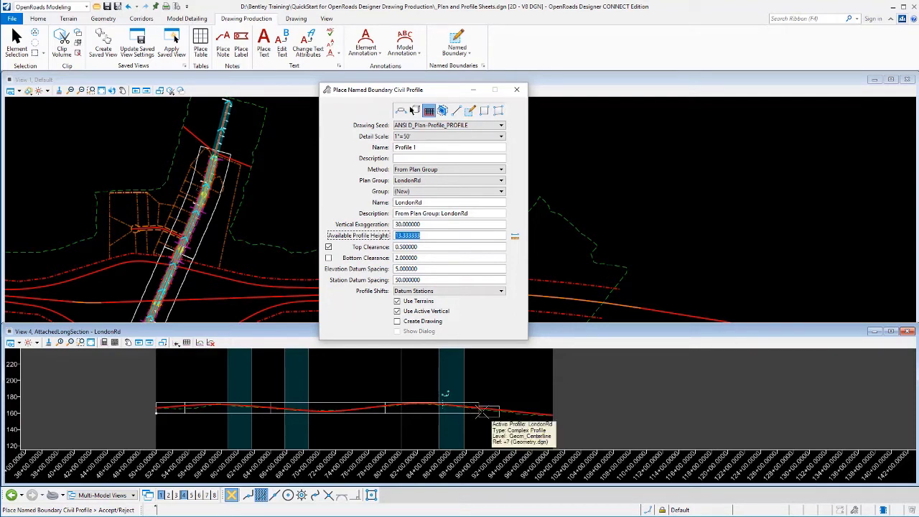
Keep Datum Stations, re-enter vertical exaggeration 10, and place the three profile boundaries
left_click(418, 292)
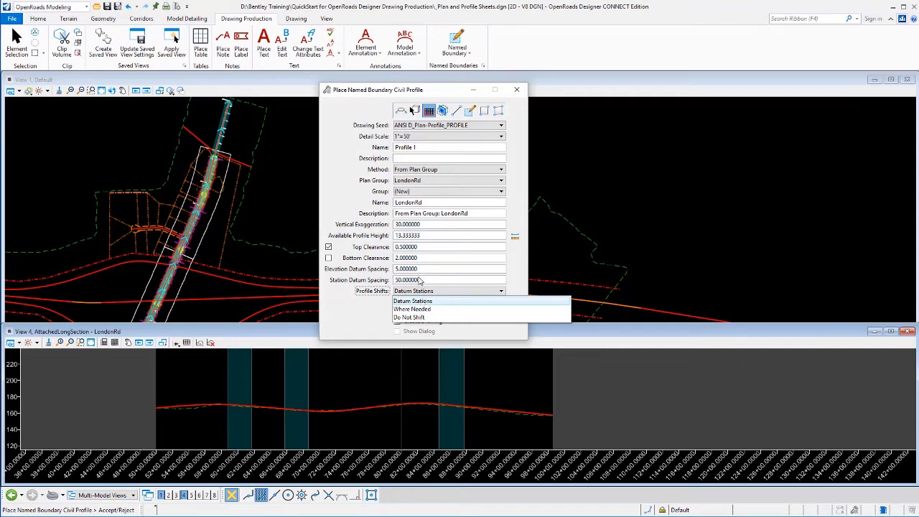
left_click(430, 281)
left_click_drag(431, 283, 399, 285)
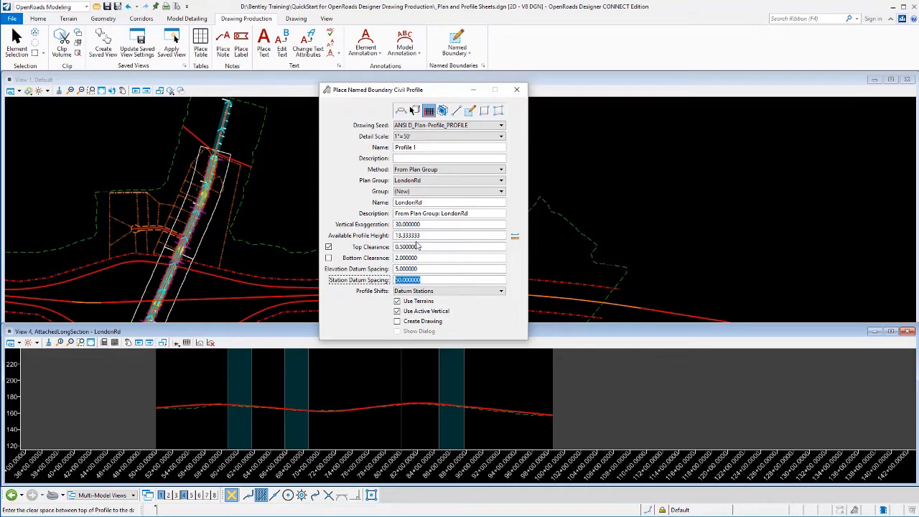
left_click_drag(421, 224, 387, 224)
type("10")
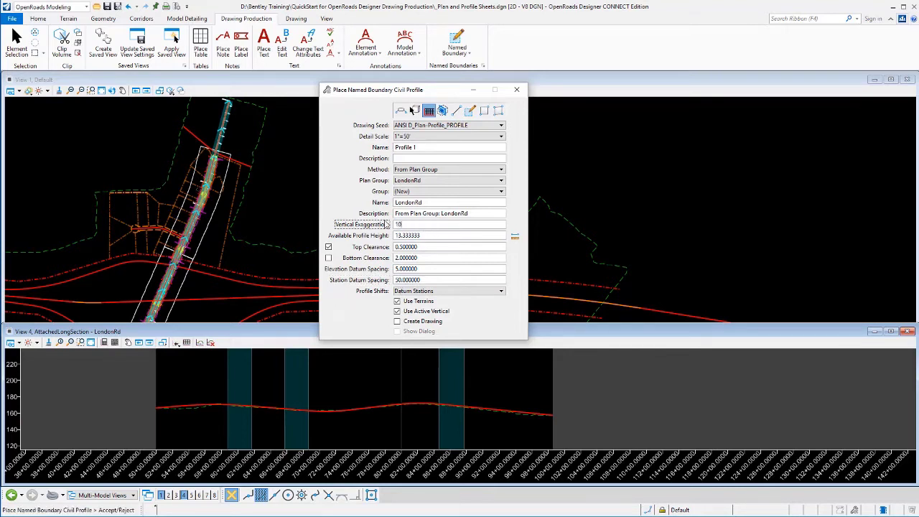
key("Tab")
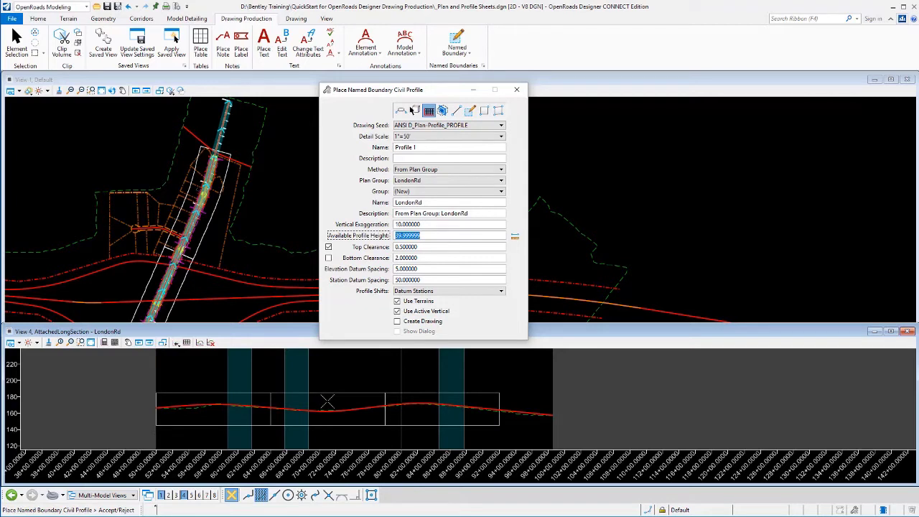
left_click(326, 402)
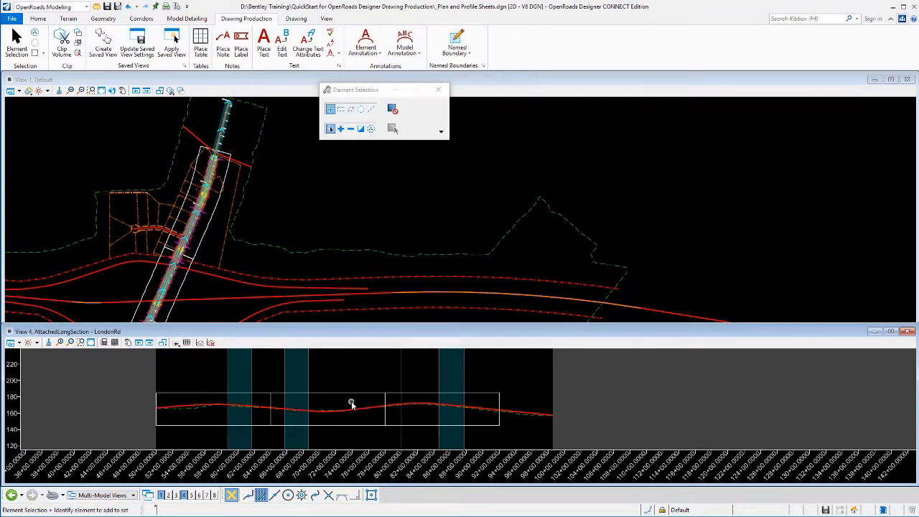
In the Named Boundaries dialog, expand the LondonRd plan and profile groups showing Profile 1–3, then collapse the plan group
left_click(482, 66)
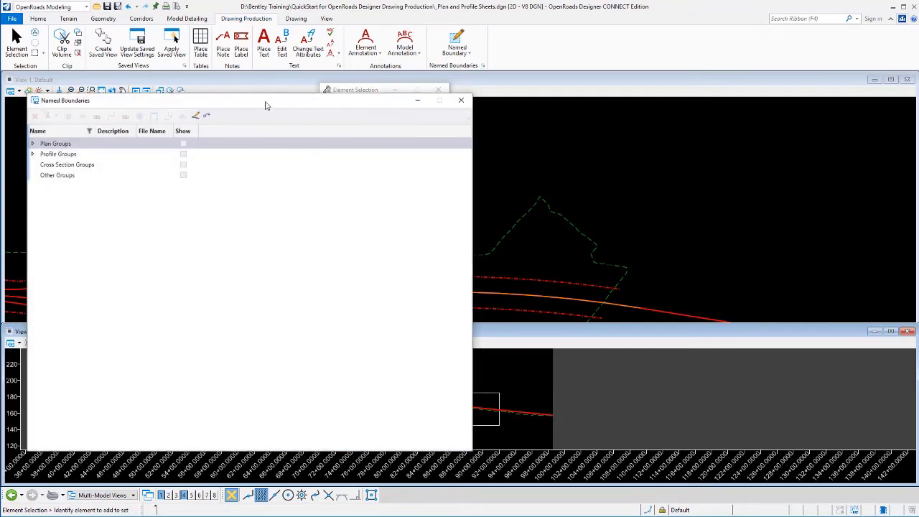
left_click_drag(267, 104, 297, 99)
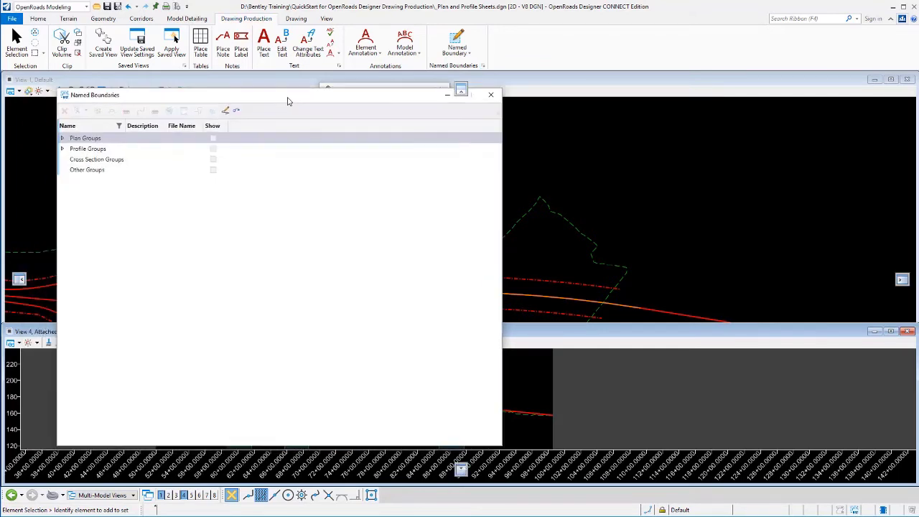
left_click(63, 138)
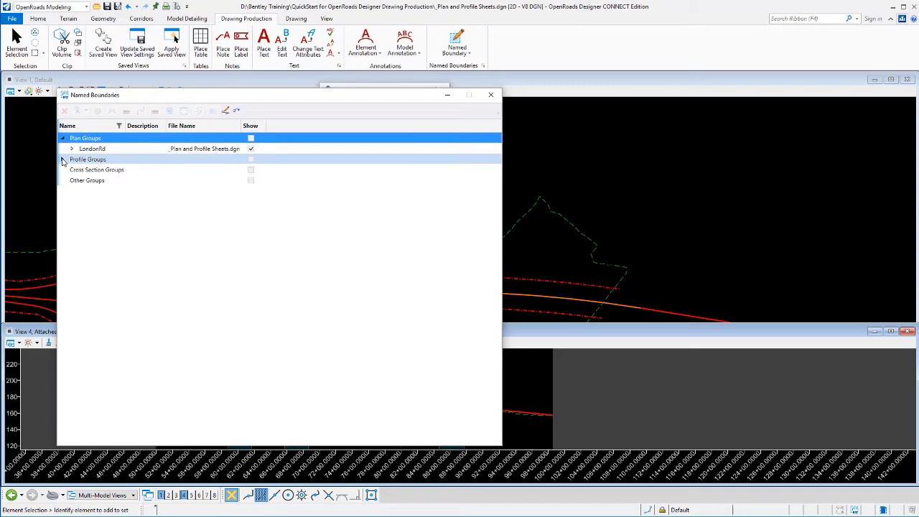
left_click(62, 159)
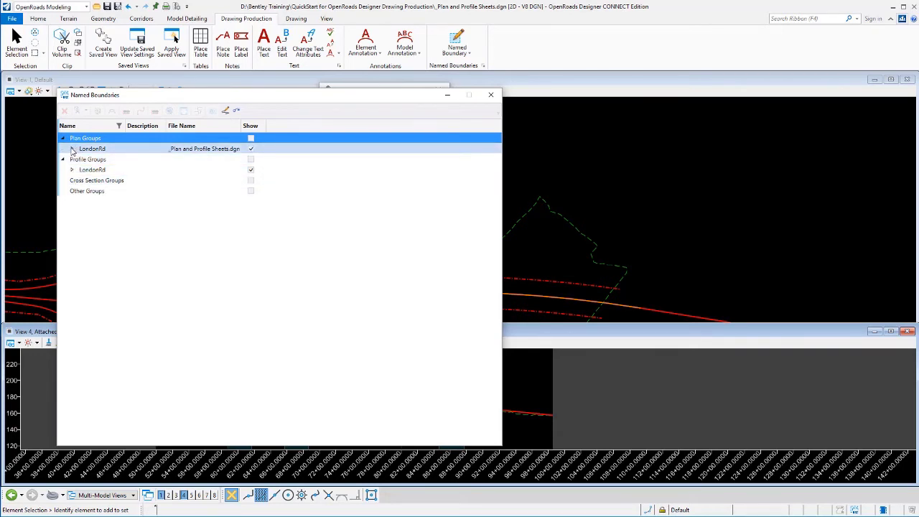
left_click(72, 170)
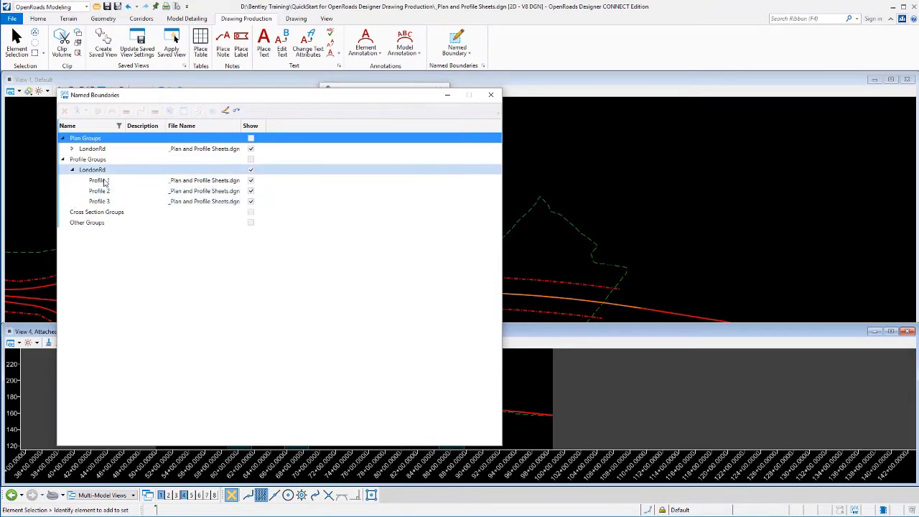
left_click(71, 148)
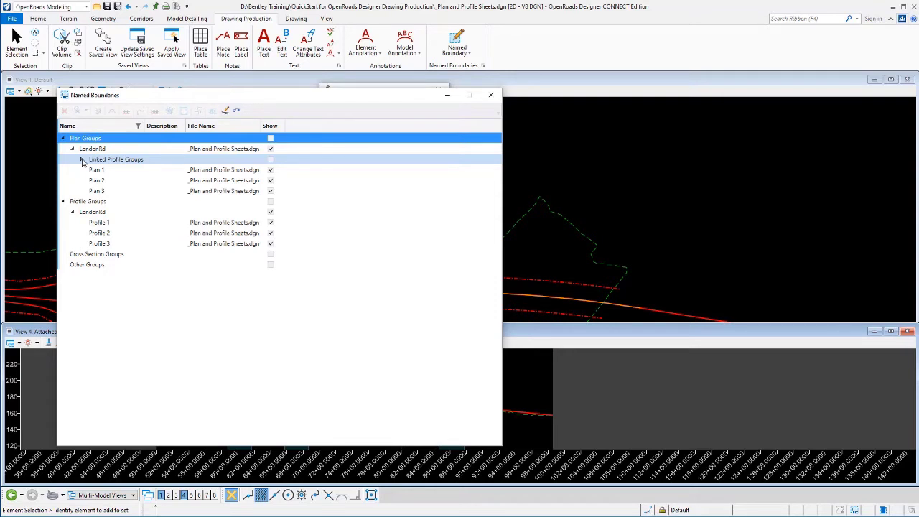
left_click(82, 160)
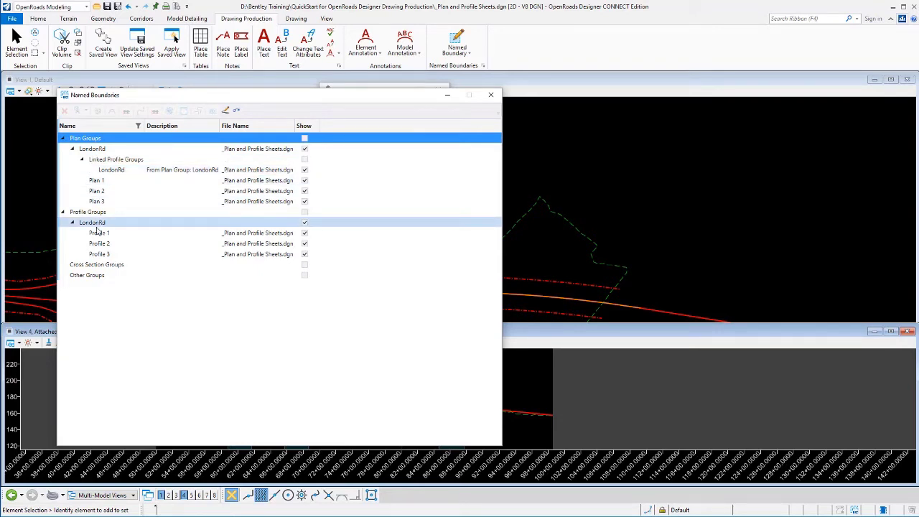
left_click(71, 149)
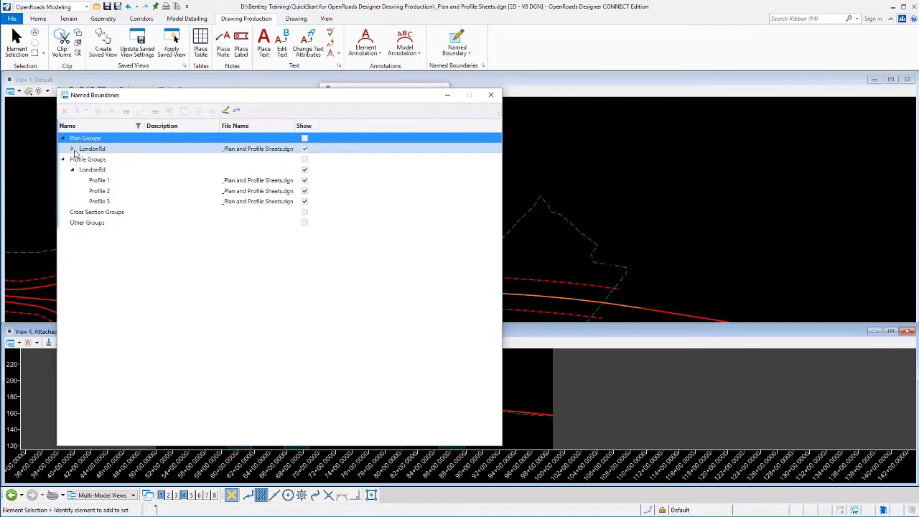
Run Create plan/profile drawing on the LondonRd plan group
right_click(92, 150)
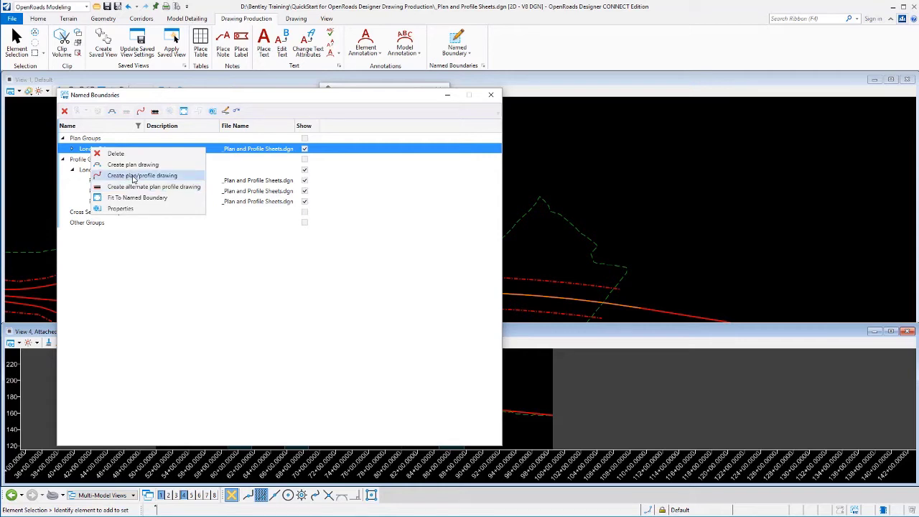
left_click(133, 176)
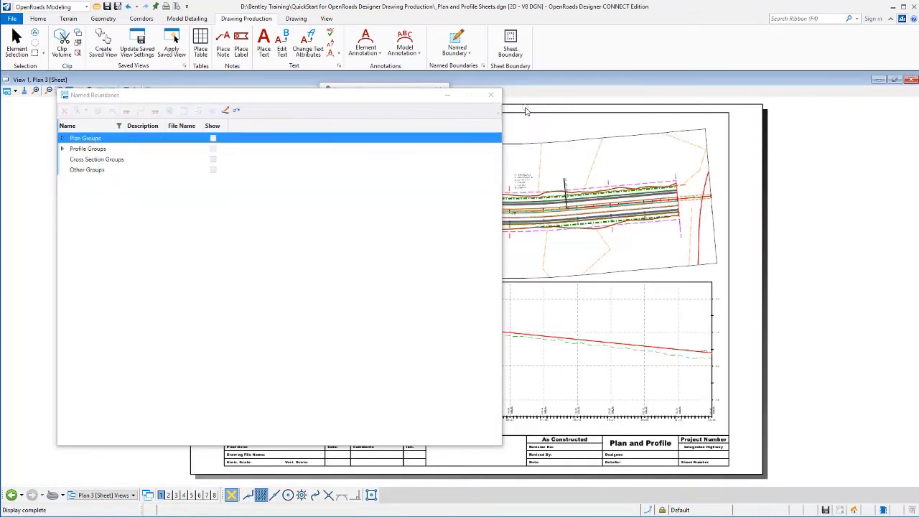
Close the Named Boundaries dialog and list the generated Plan and Profile sheet and drawing models
left_click(491, 96)
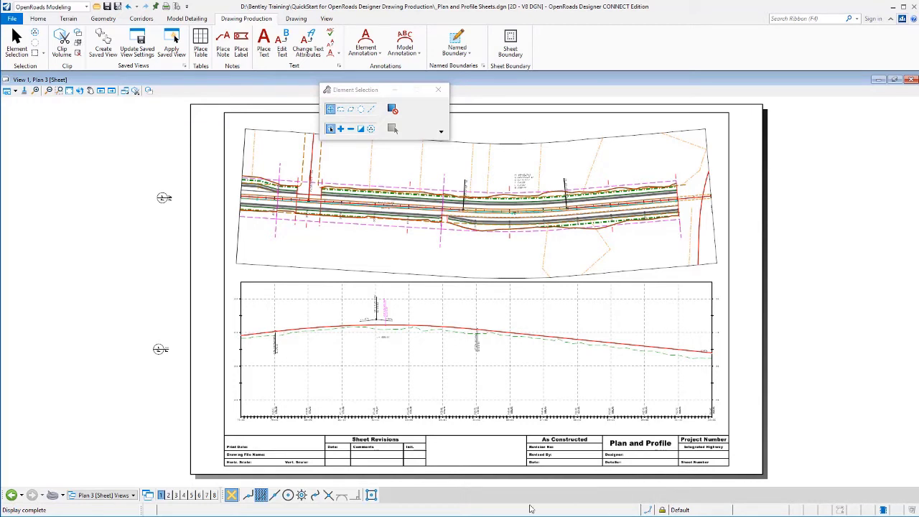
left_click(105, 495)
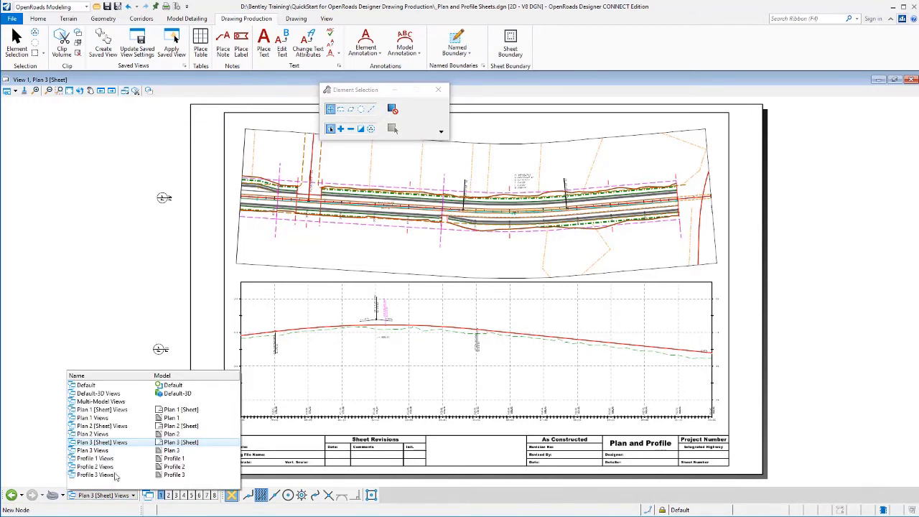
Switch the view to the Profile 3 model and list its attached references
left_click(167, 475)
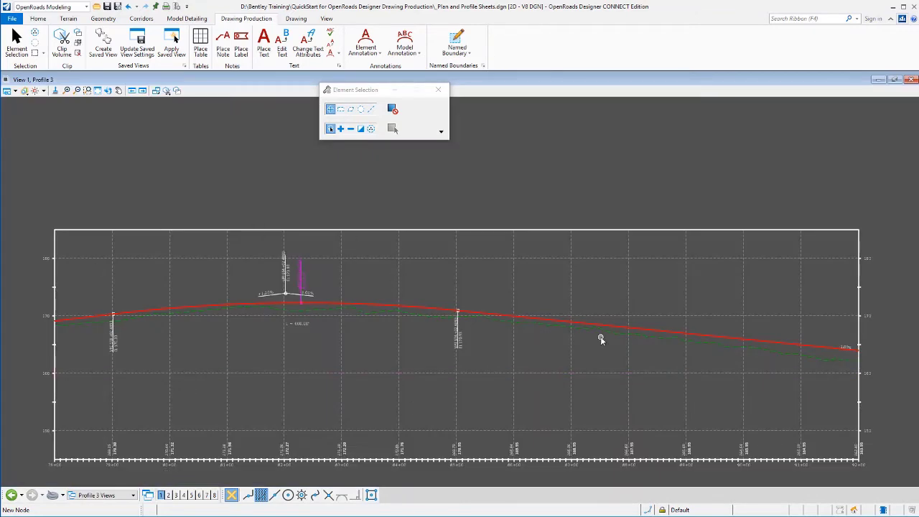
left_click(37, 18)
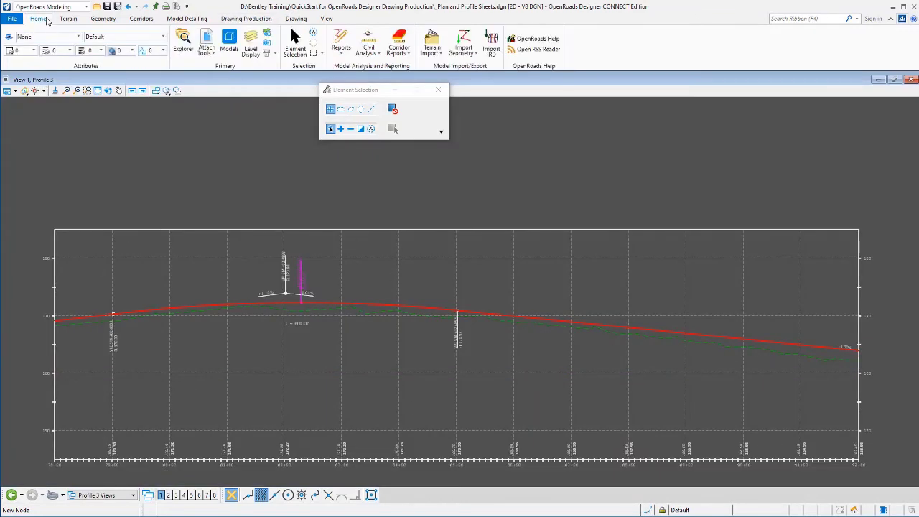
left_click(206, 43)
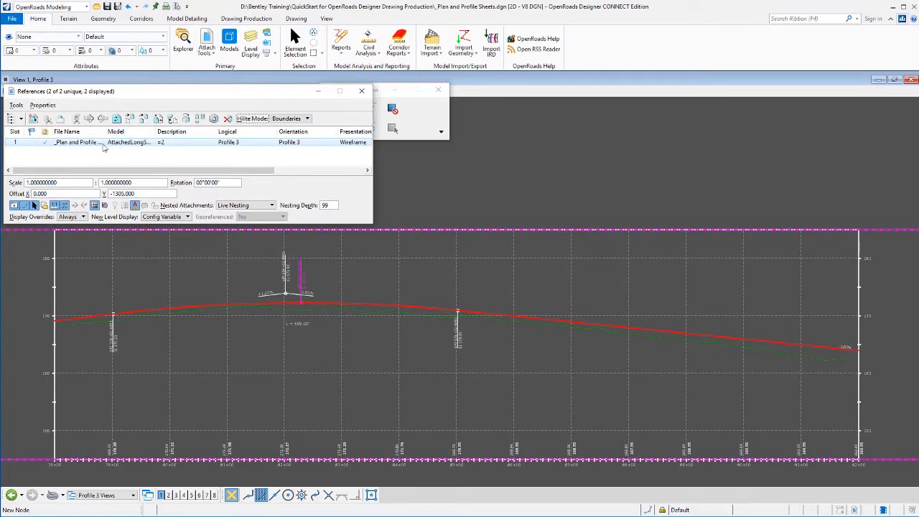
Toggle the long-section reference display off and back on to confirm it supplies the profile
left_click(15, 205)
left_click(16, 206)
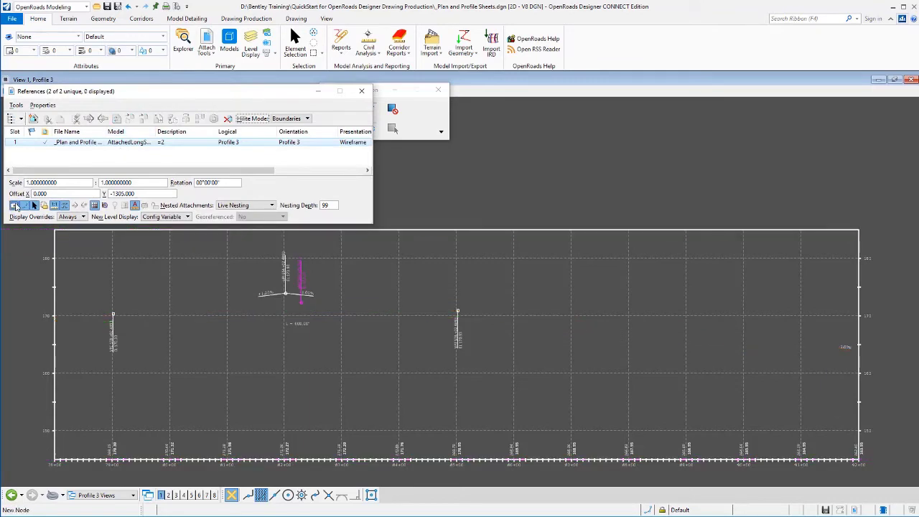
left_click(15, 206)
left_click(15, 205)
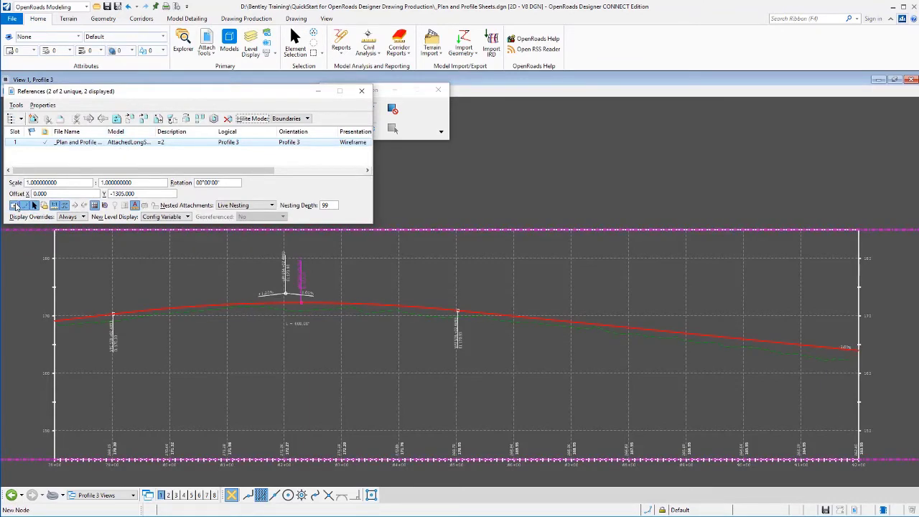
left_click(15, 205)
left_click(15, 205)
left_click(15, 205)
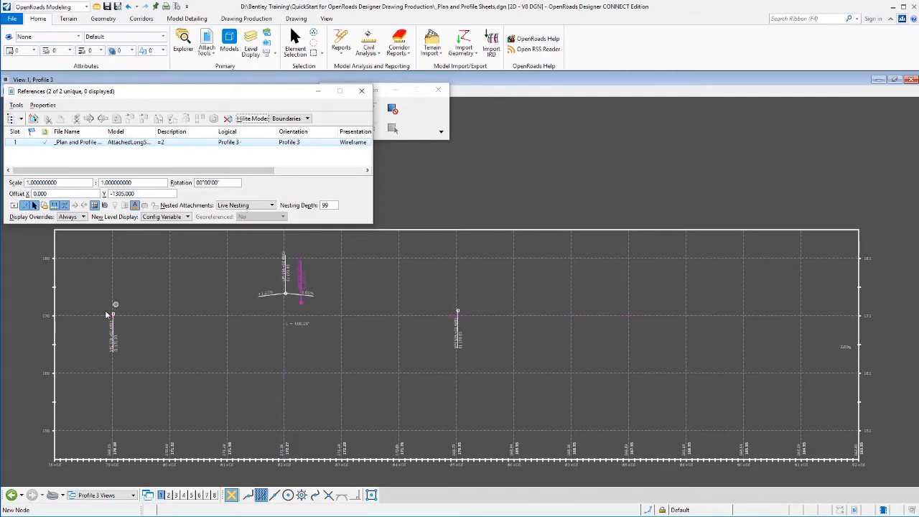
left_click(110, 353)
left_click(14, 205)
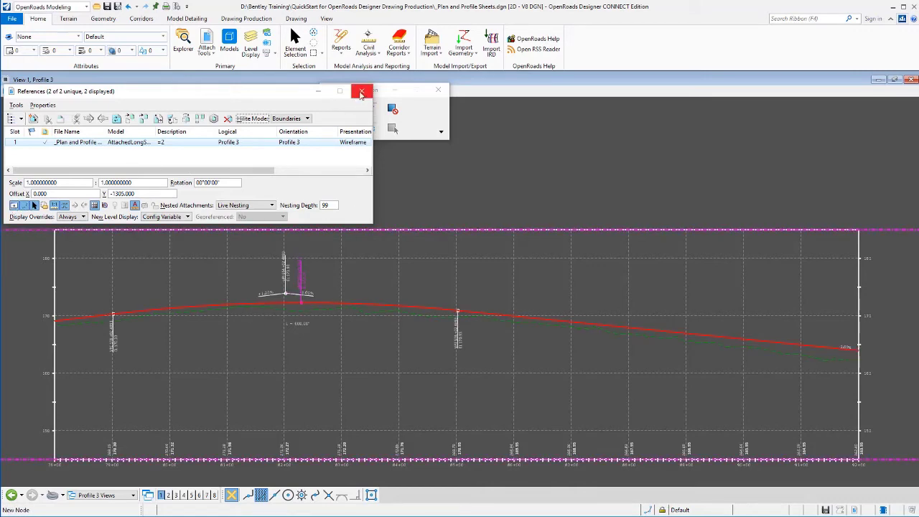
left_click(360, 94)
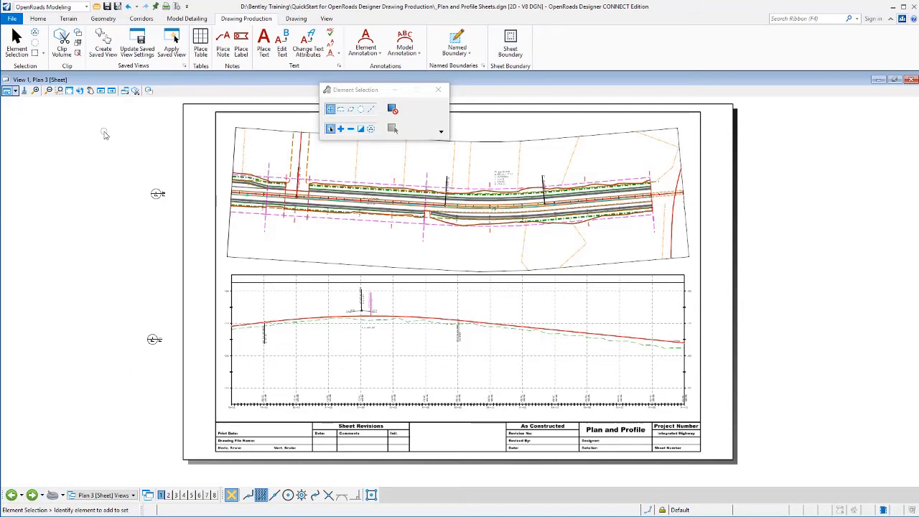
Open the _Metric-Plan and Profile Sheets.dgn design file
left_click(96, 7)
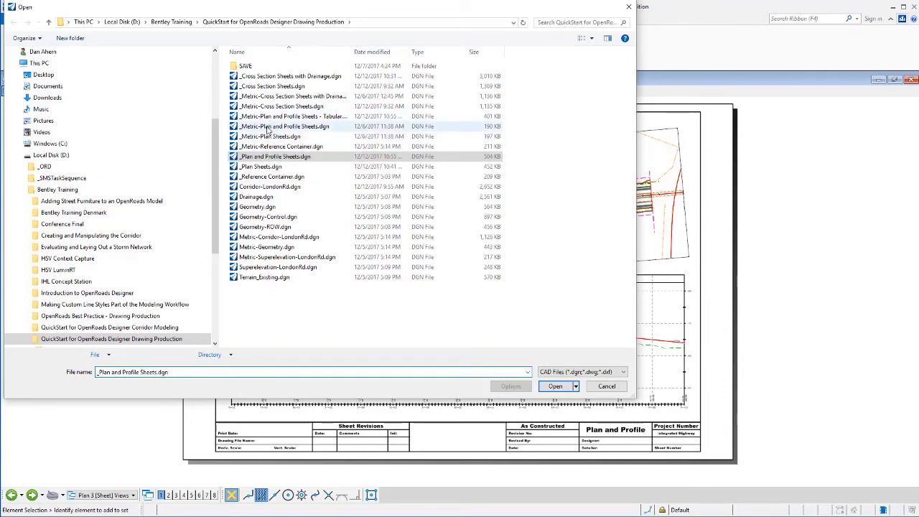
key("Return")
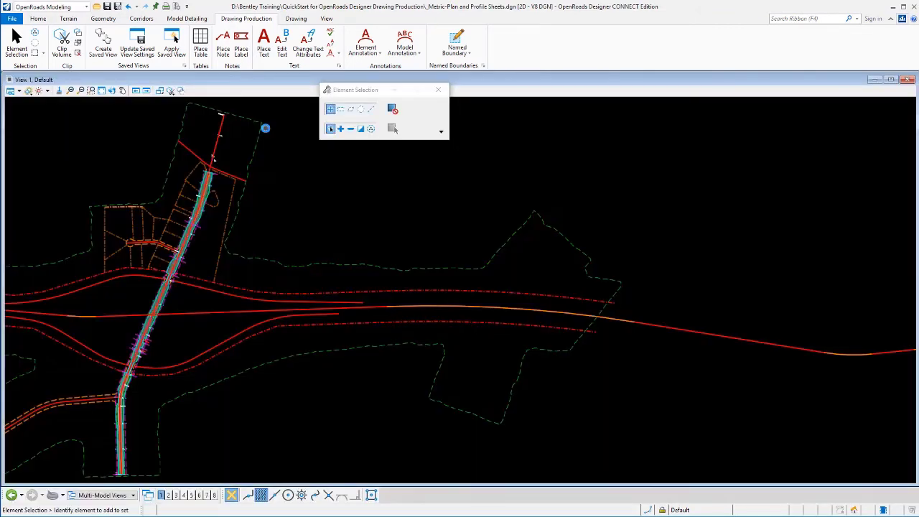
Place four 1:500 A1_PLAN civil plan boundaries along the LondonRd alignment in group LondonRd
left_click(456, 39)
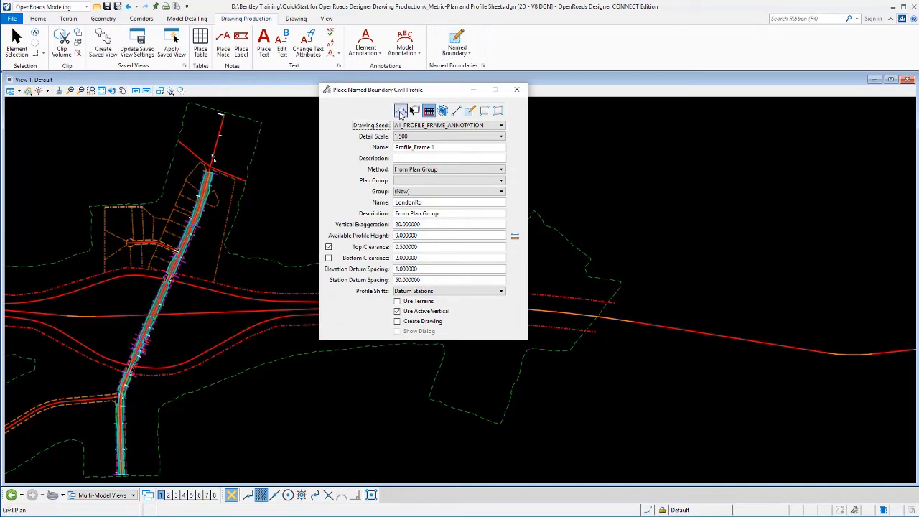
left_click(400, 110)
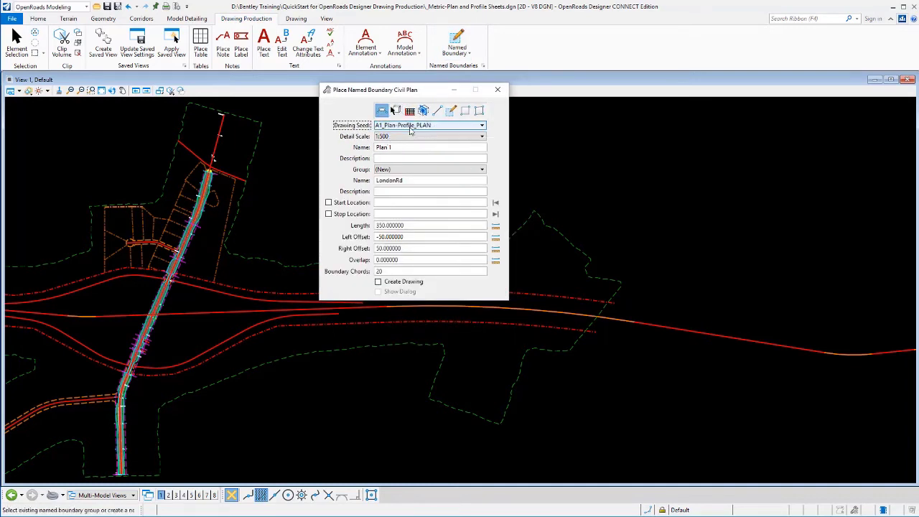
left_click(413, 126)
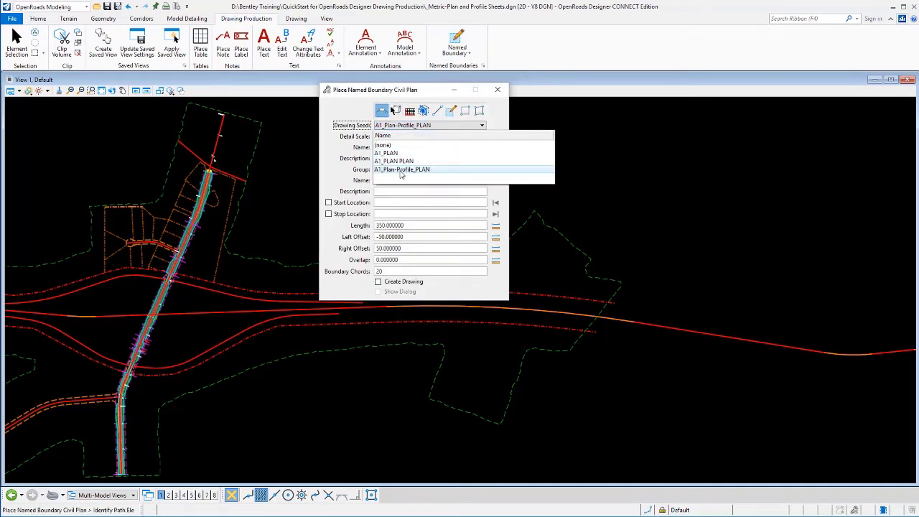
left_click(395, 154)
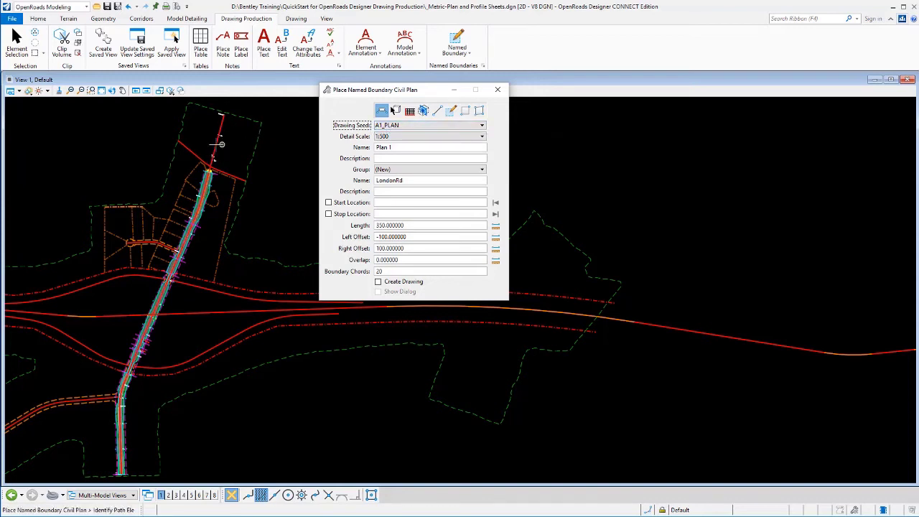
left_click(220, 144)
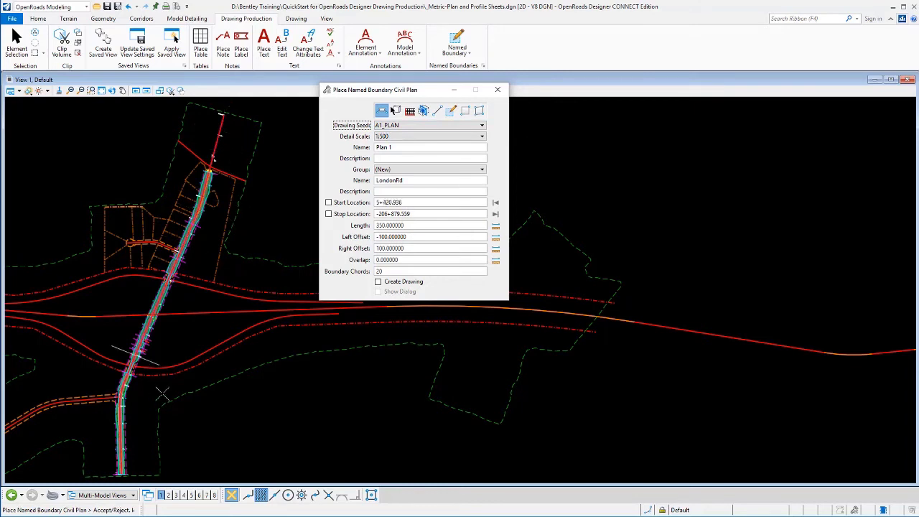
left_click(153, 477)
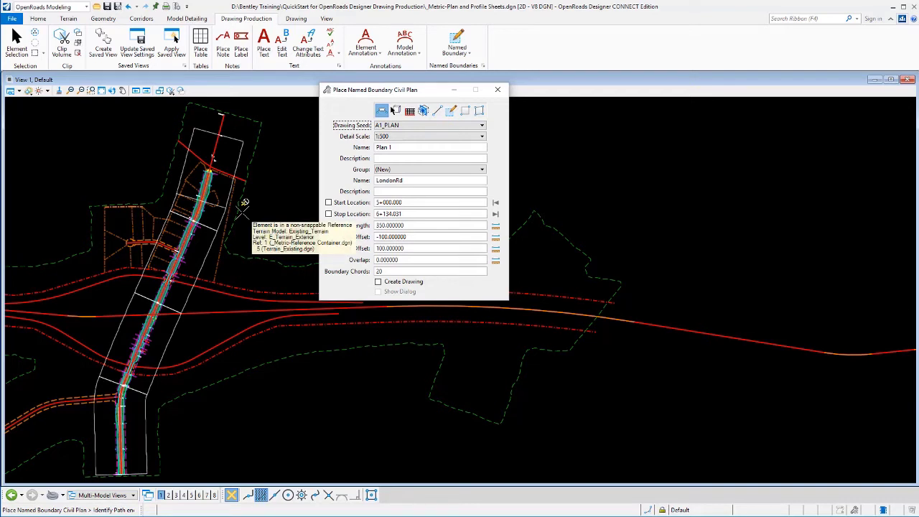
left_click(233, 266)
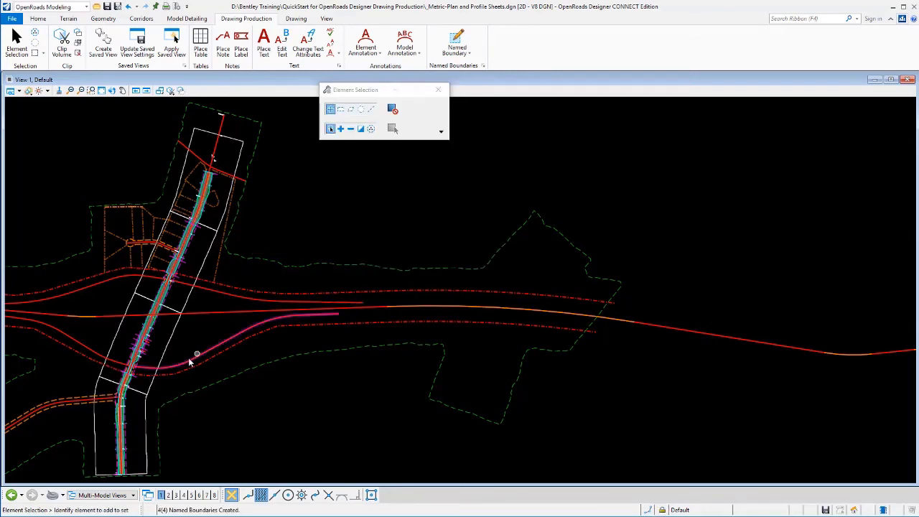
Create A1_PROFILE_FRAME_ANNOTATION profile boundaries for LondonRd from the LondonRd plan group at 10x exaggeration
left_click(185, 496)
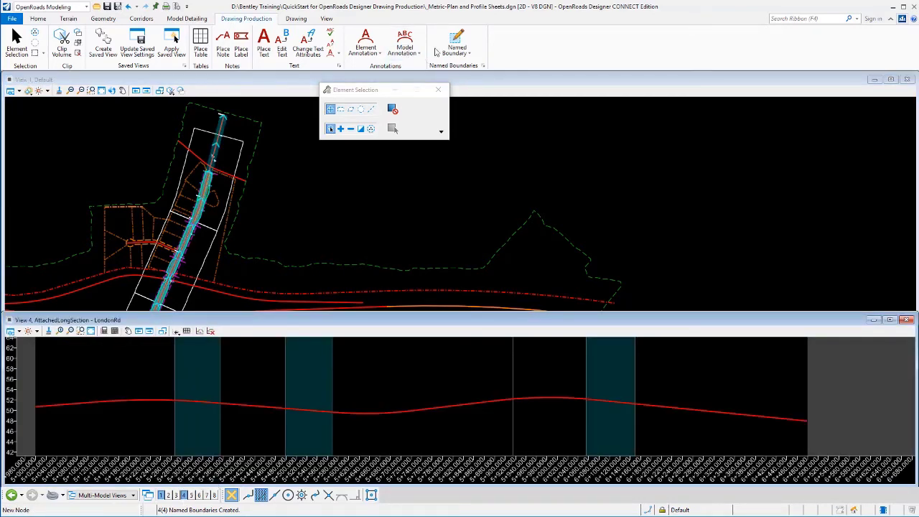
left_click(457, 42)
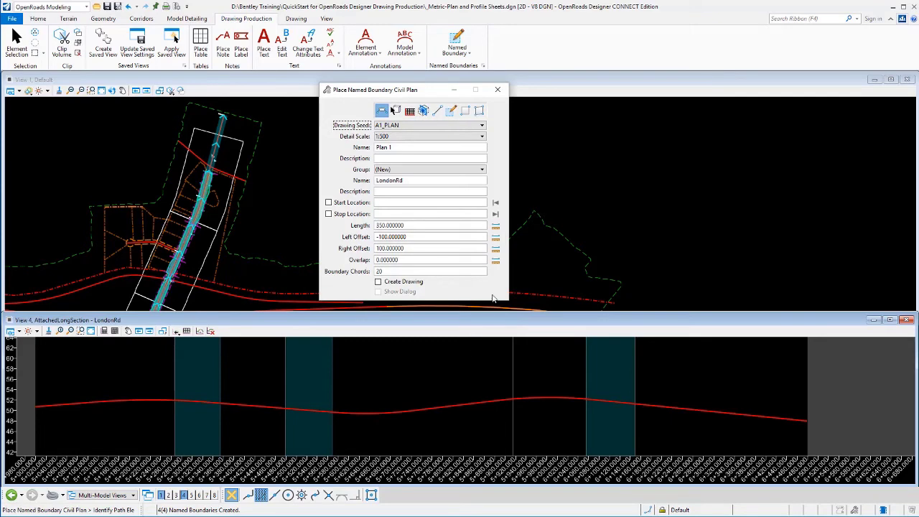
left_click(396, 110)
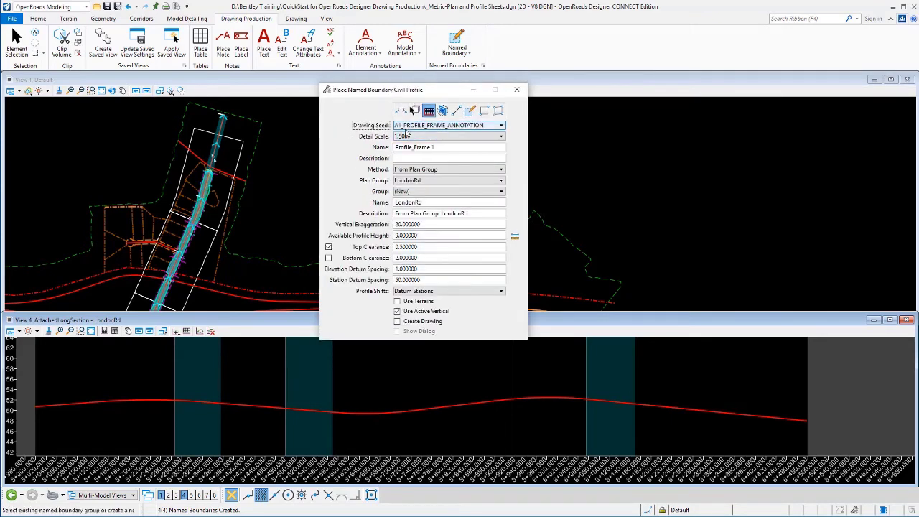
left_click(409, 125)
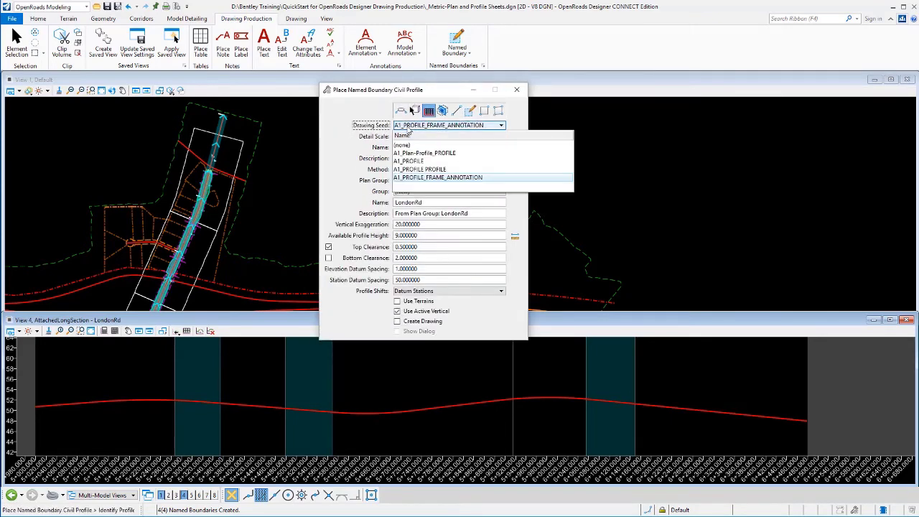
left_click(463, 178)
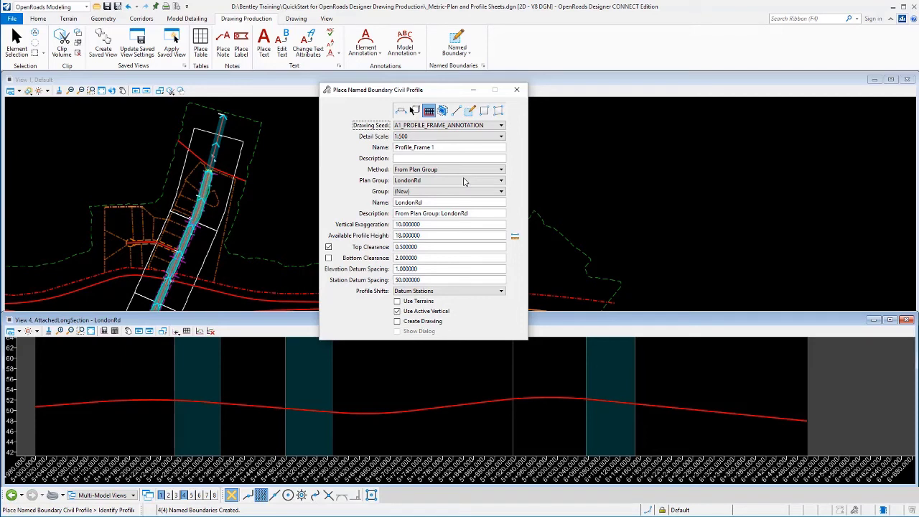
left_click(390, 414)
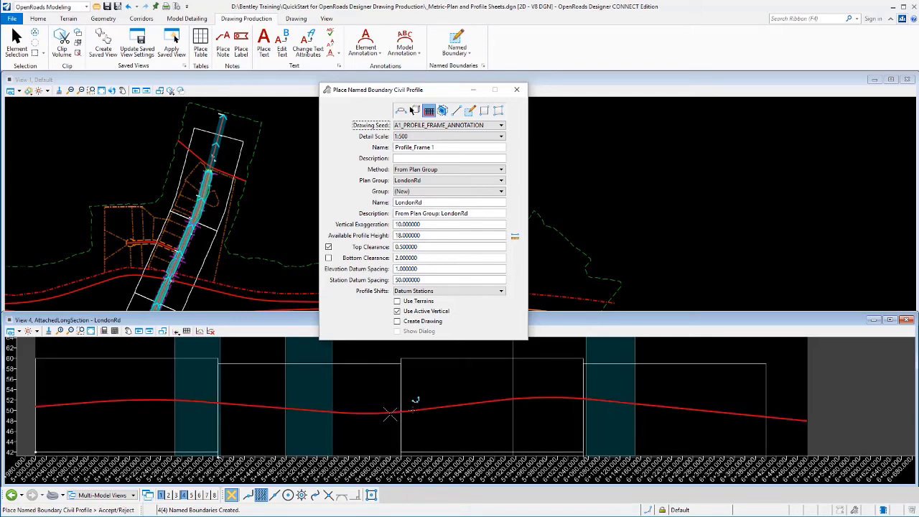
left_click(401, 179)
left_click(410, 184)
left_click(453, 383)
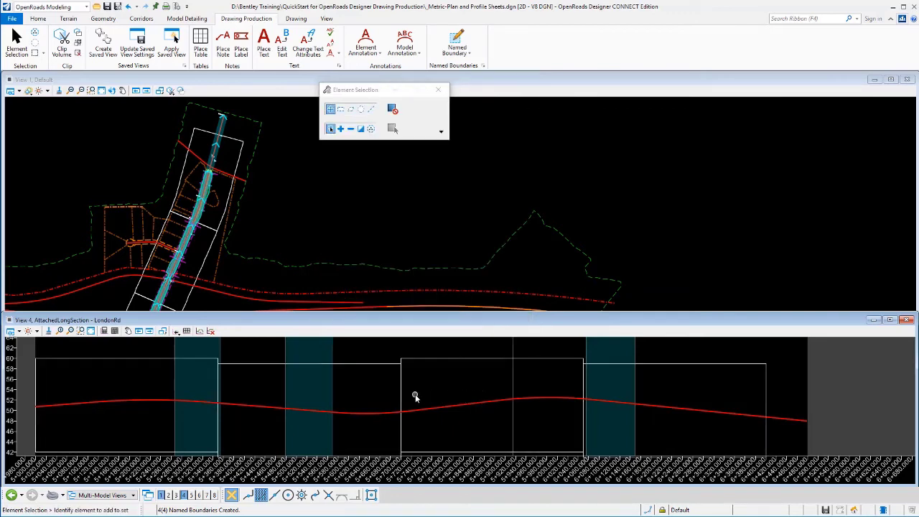
Expand the LondonRd plan and profile groups and create drawings from the LondonRd plan group
left_click(482, 65)
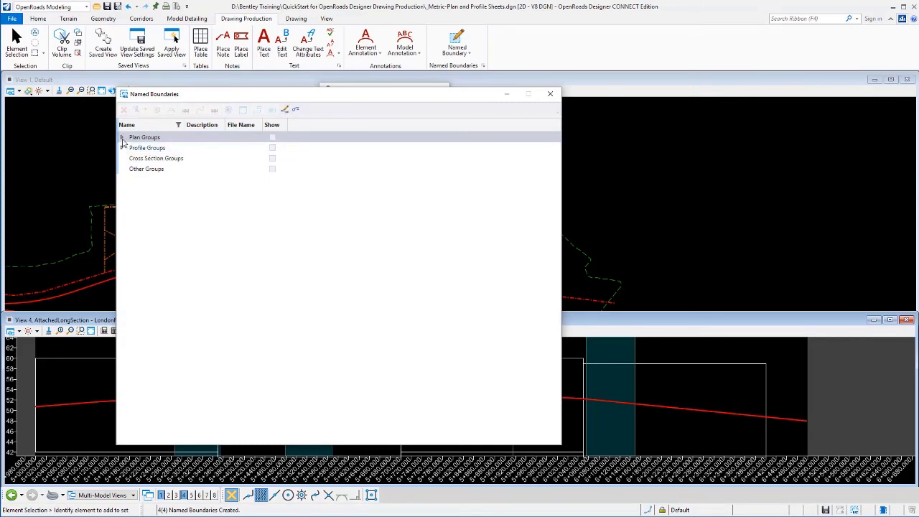
left_click(122, 137)
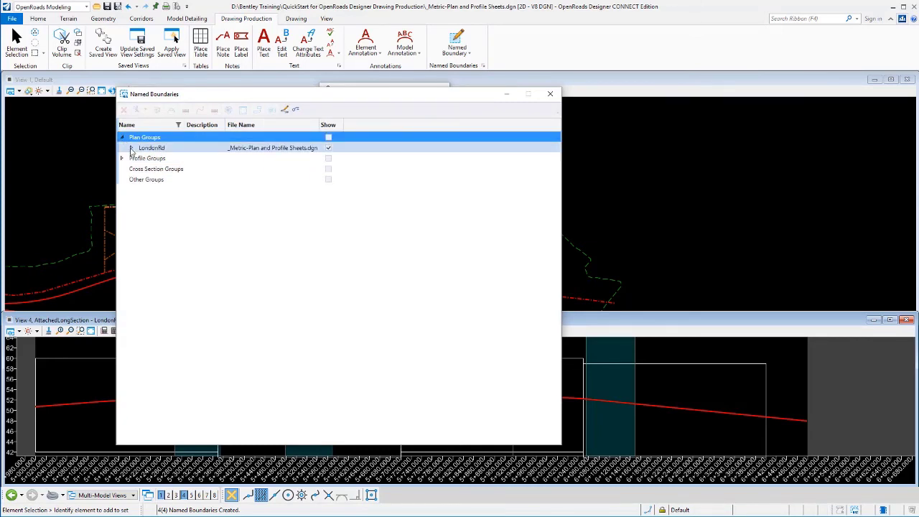
left_click(132, 147)
left_click(121, 211)
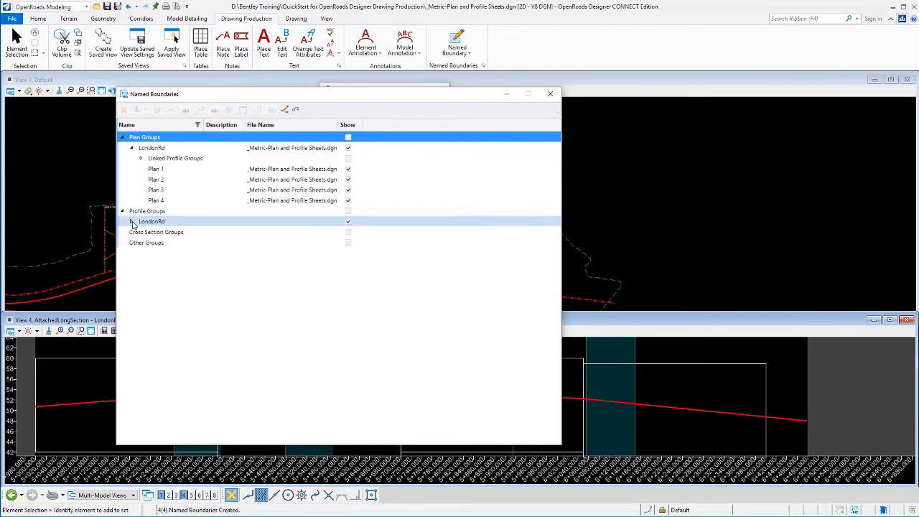
left_click(132, 221)
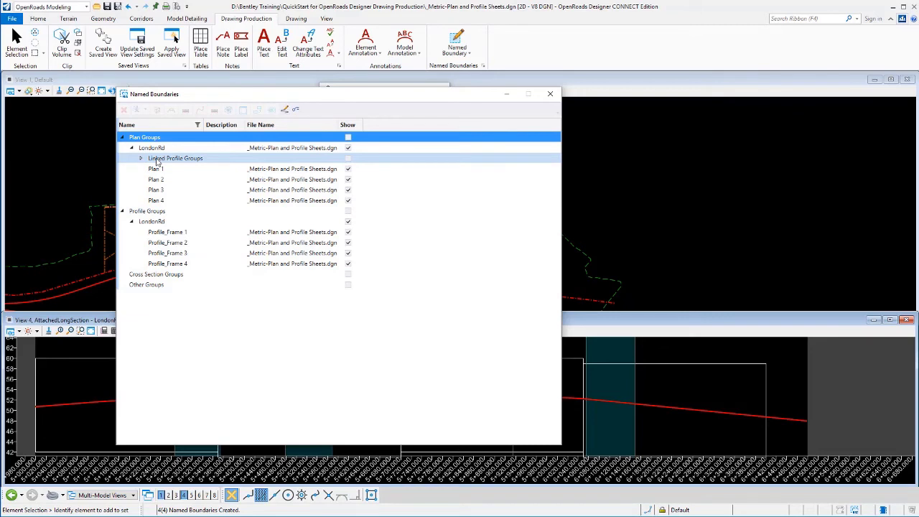
right_click(154, 148)
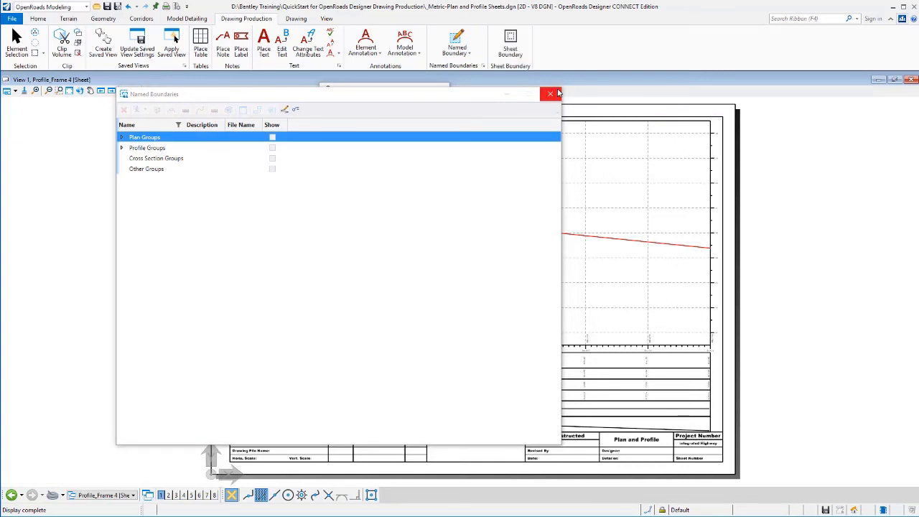
Close Named Boundaries and inspect the Profile_Frame 4 sheet's profile, annotation rows and title block
left_click(551, 94)
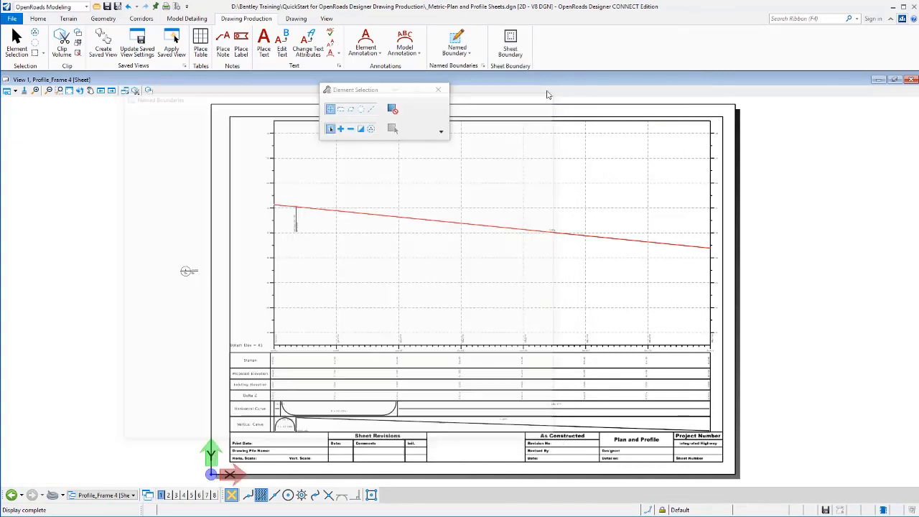
left_click_drag(411, 94, 799, 101)
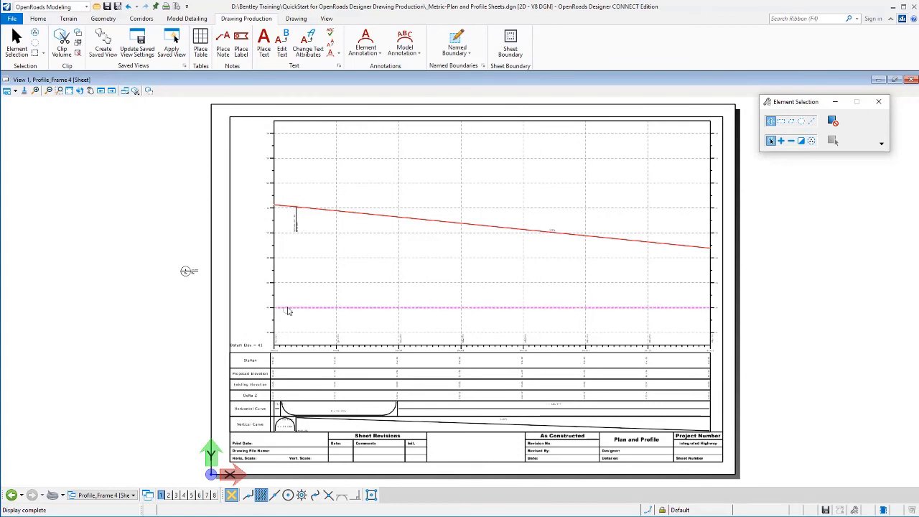
scroll(293, 346, "up", 3)
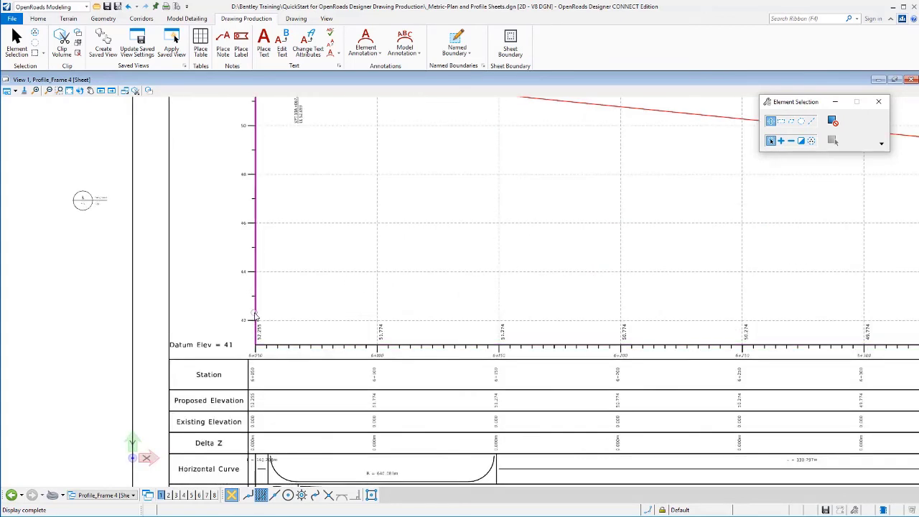
scroll(254, 315, "down", 2)
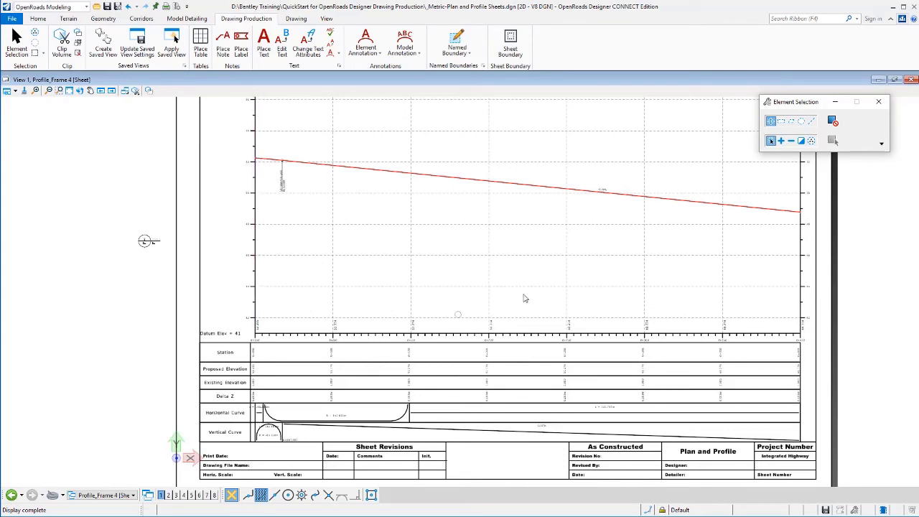
scroll(248, 402, "up", 3)
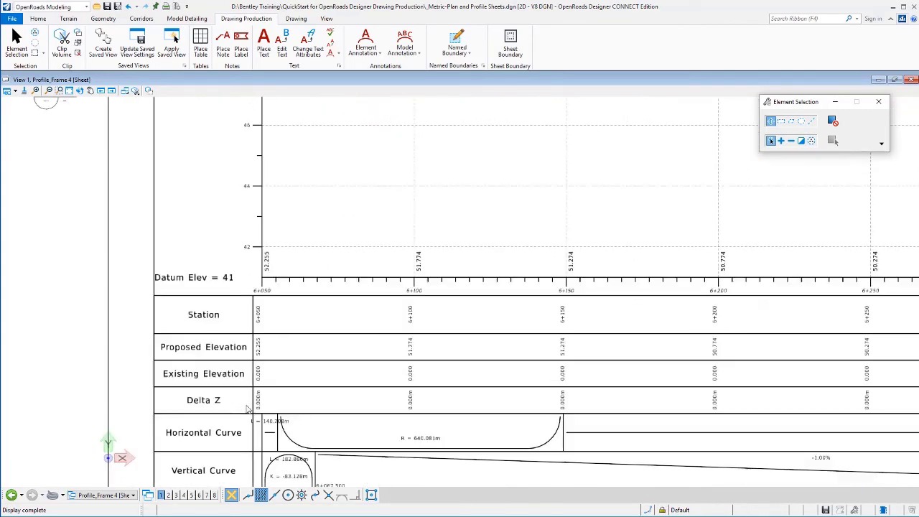
middle_click_drag(291, 396, 218, 317)
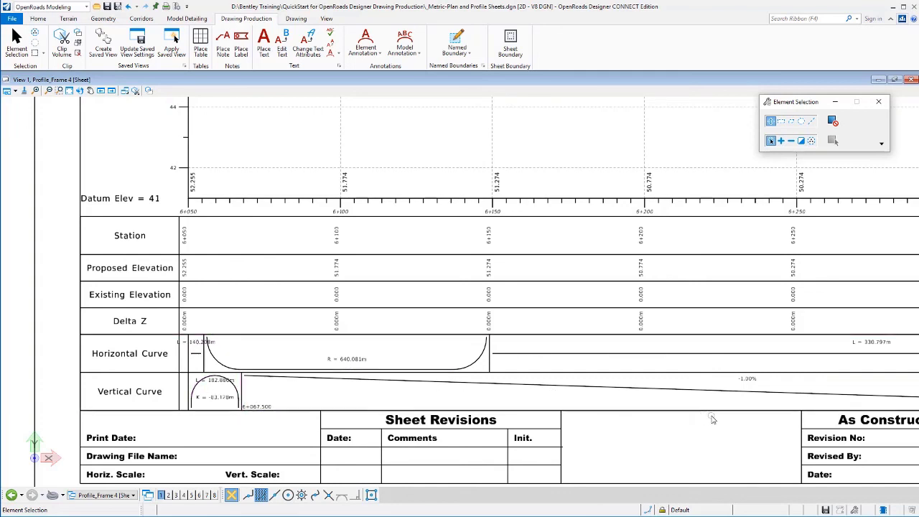
scroll(685, 388, "down", 2)
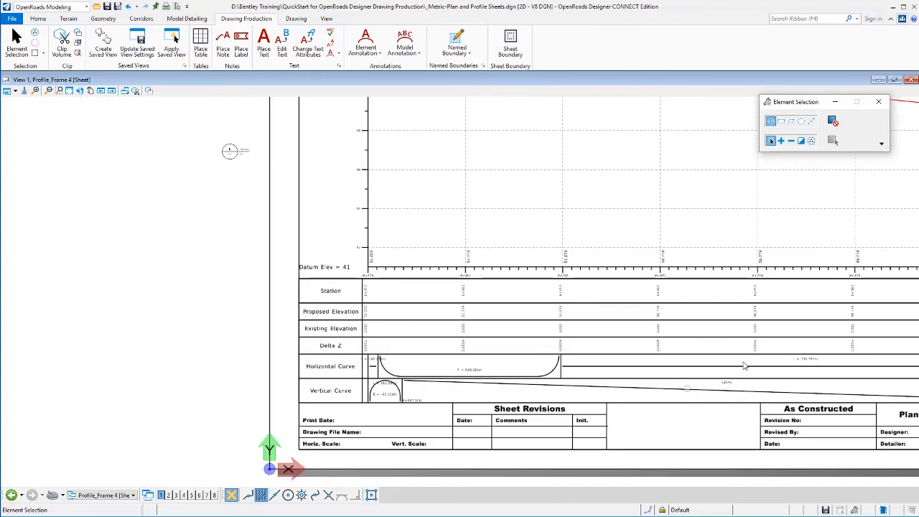
middle_click_drag(826, 331, 553, 332)
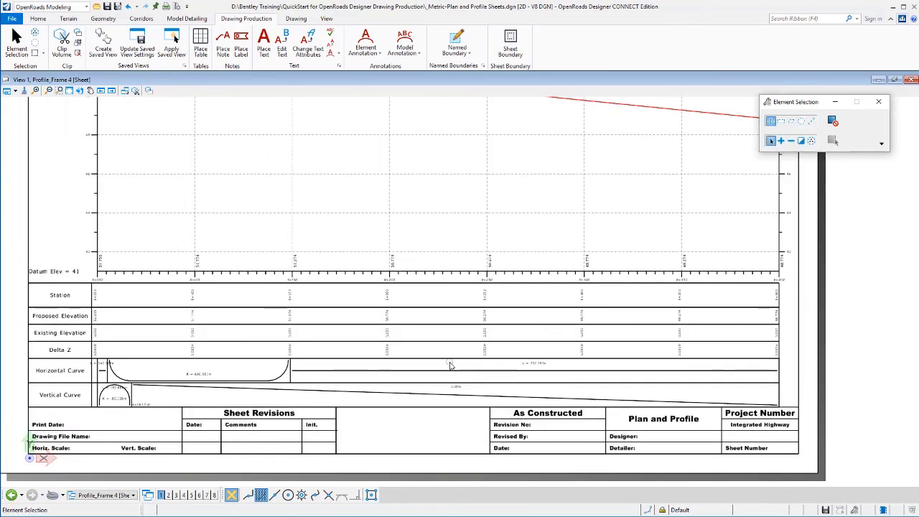
scroll(450, 366, "down", 1)
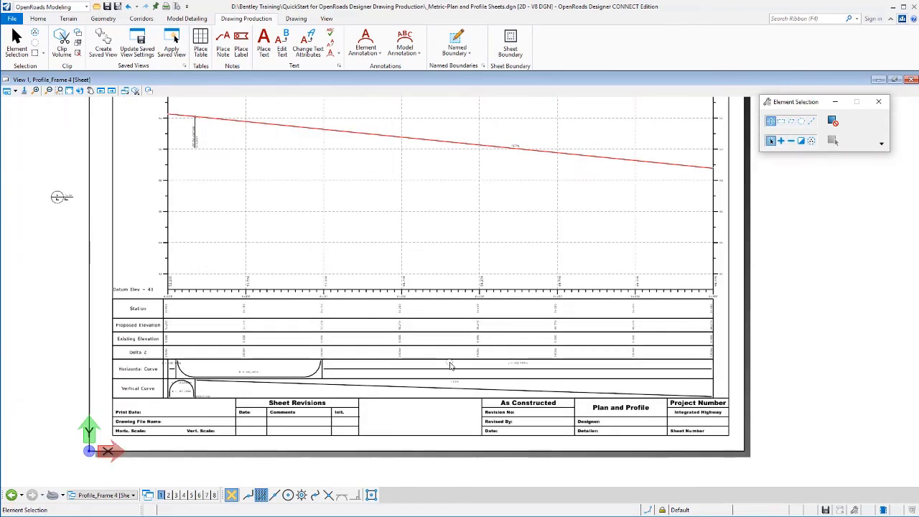
Review the Plan 1 and Profile_Frame 1 sheets, ending on the Plan 2 [Sheet] view
left_click(98, 494)
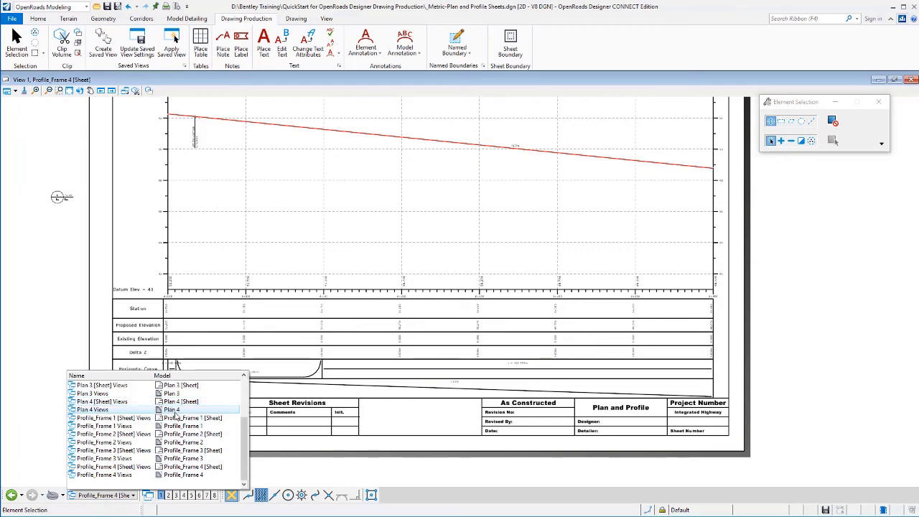
scroll(175, 408, "up", 3)
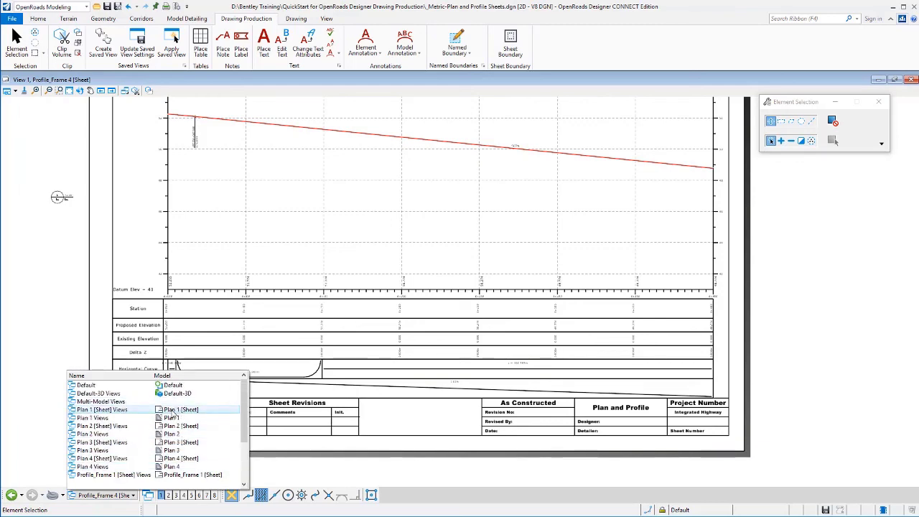
left_click(174, 410)
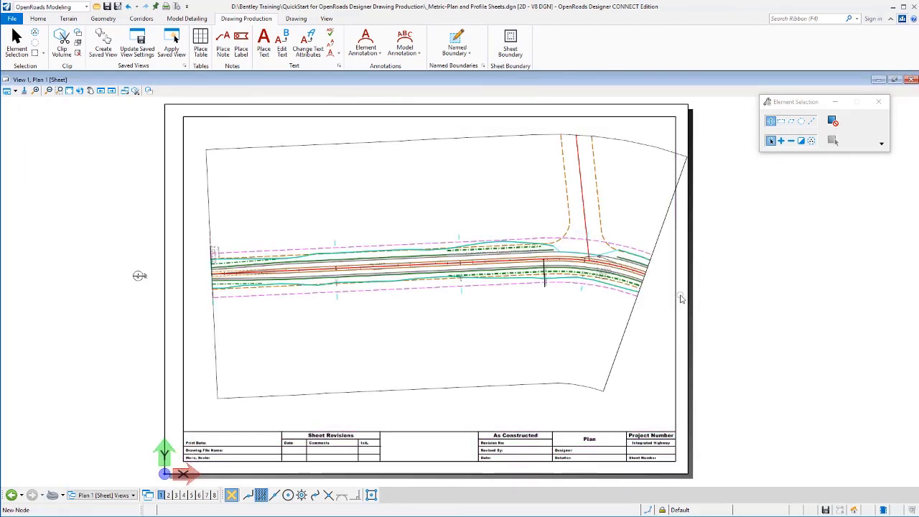
left_click(102, 494)
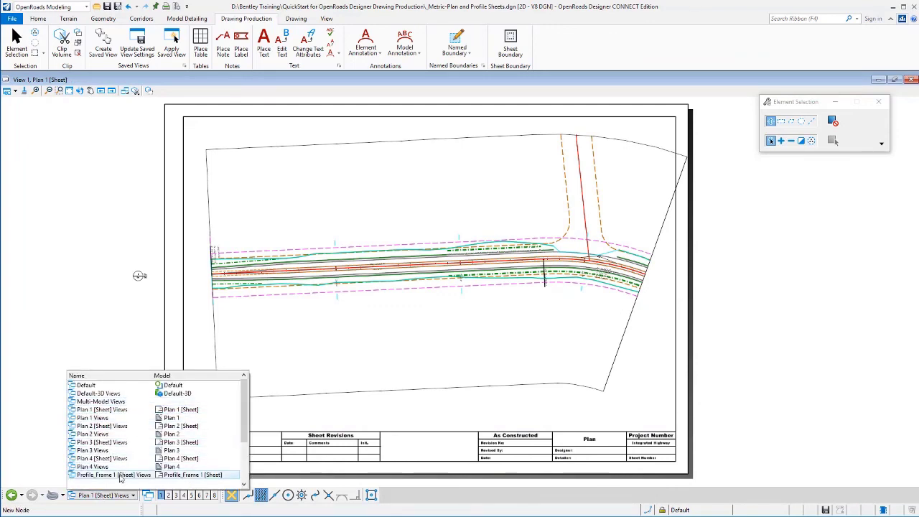
left_click(115, 474)
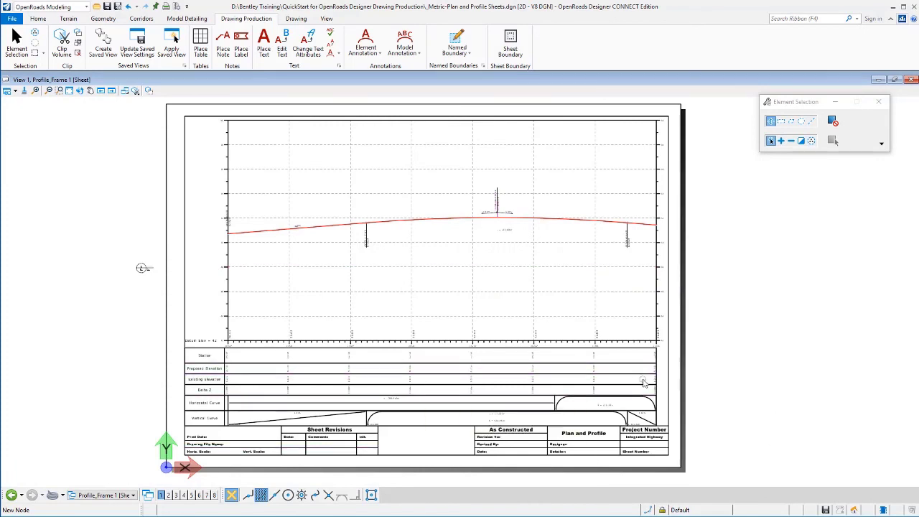
left_click(119, 497)
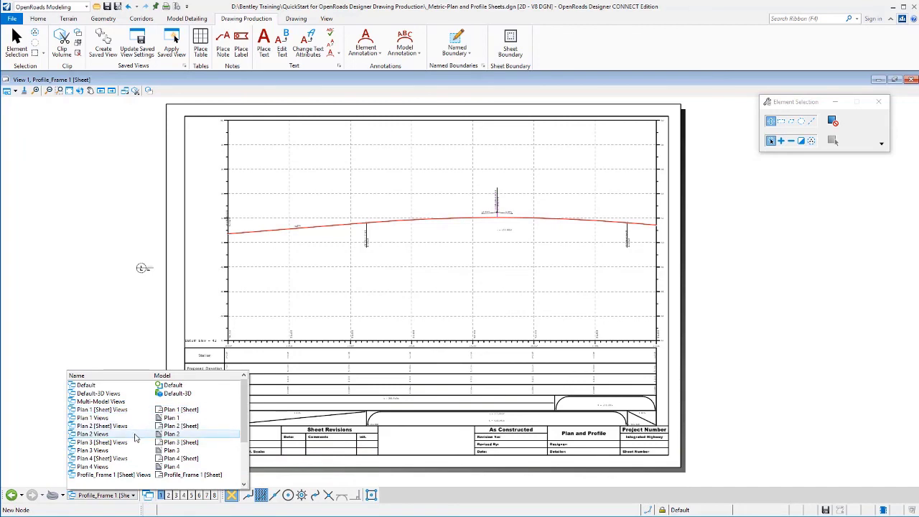
left_click(135, 430)
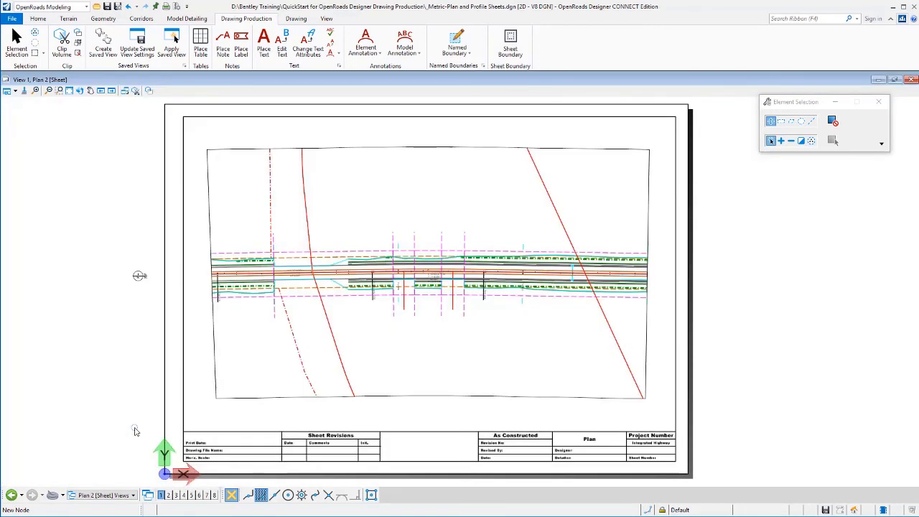